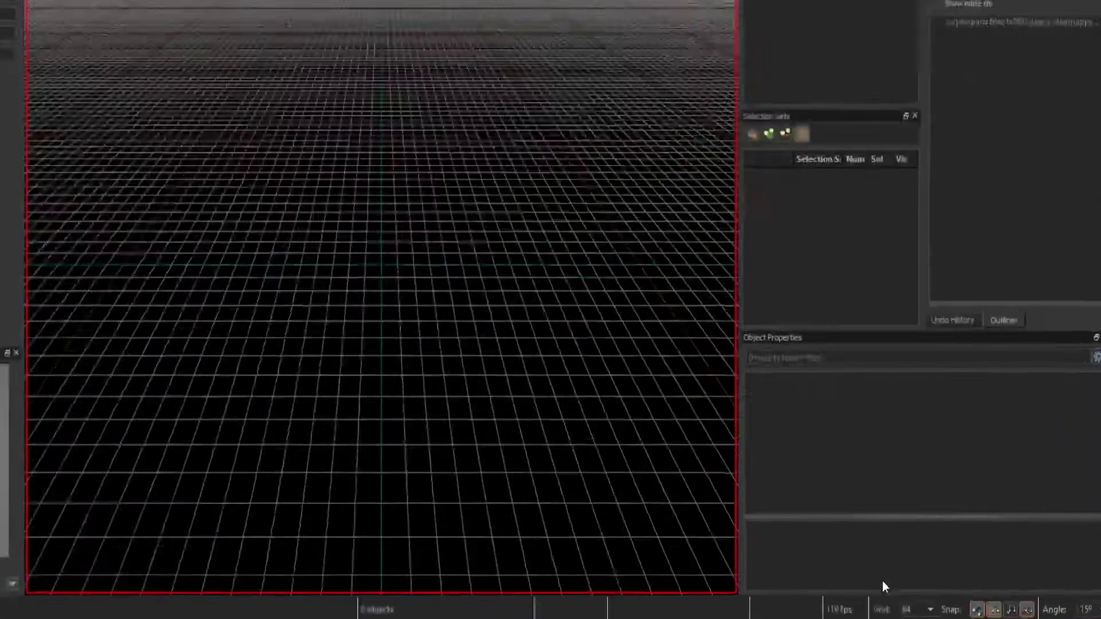
# Step: Set the grid size to 512
pyautogui.click(912, 611)
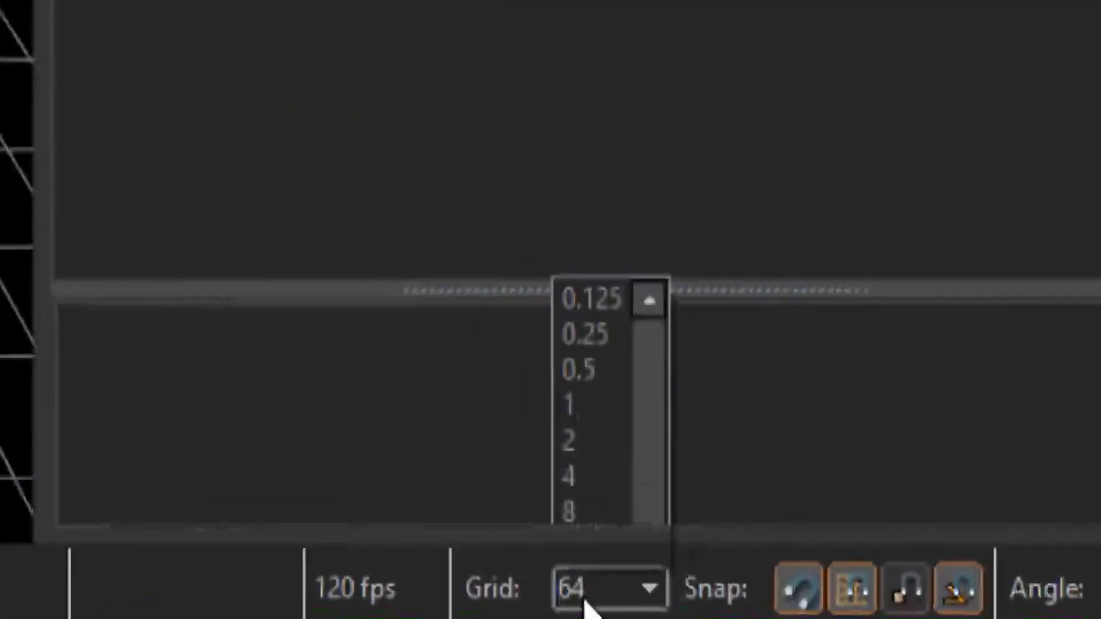
pyautogui.scroll(-1, 912, 598)
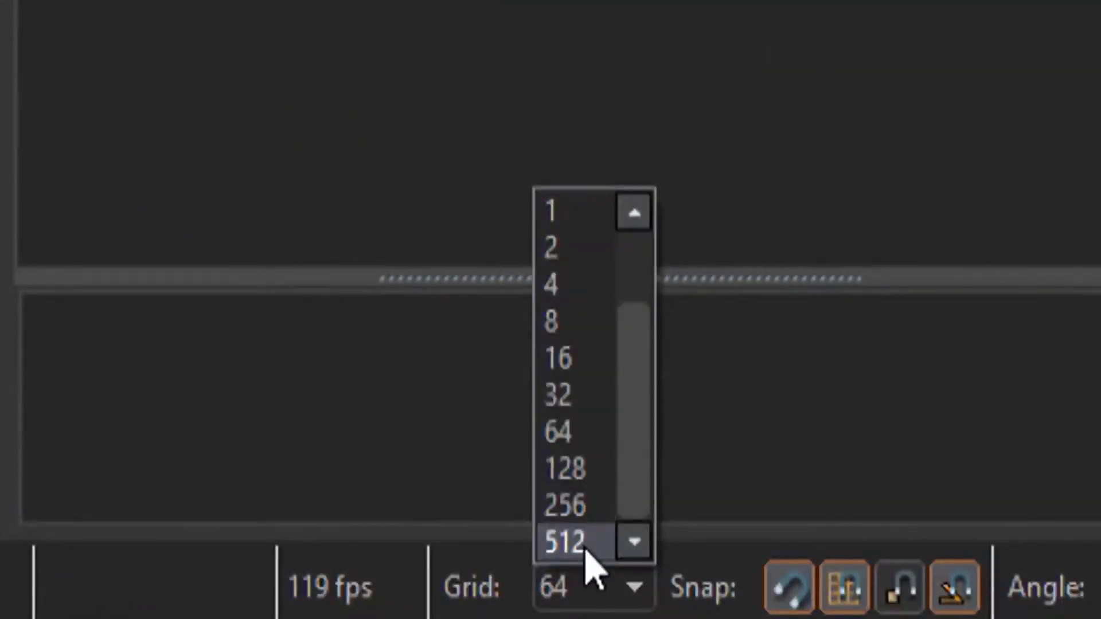
pyautogui.click(586, 544)
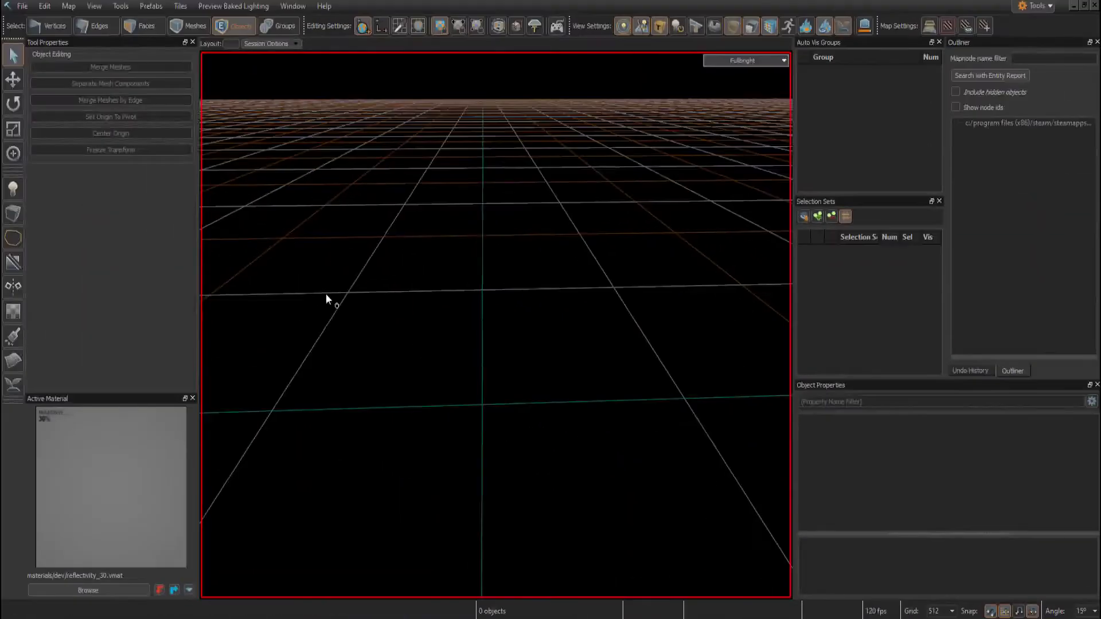
# Step: Create a 512 × 512 quad on the grid with the block tool's quad geometry type
pyautogui.press('a')
pyautogui.click(14, 214)
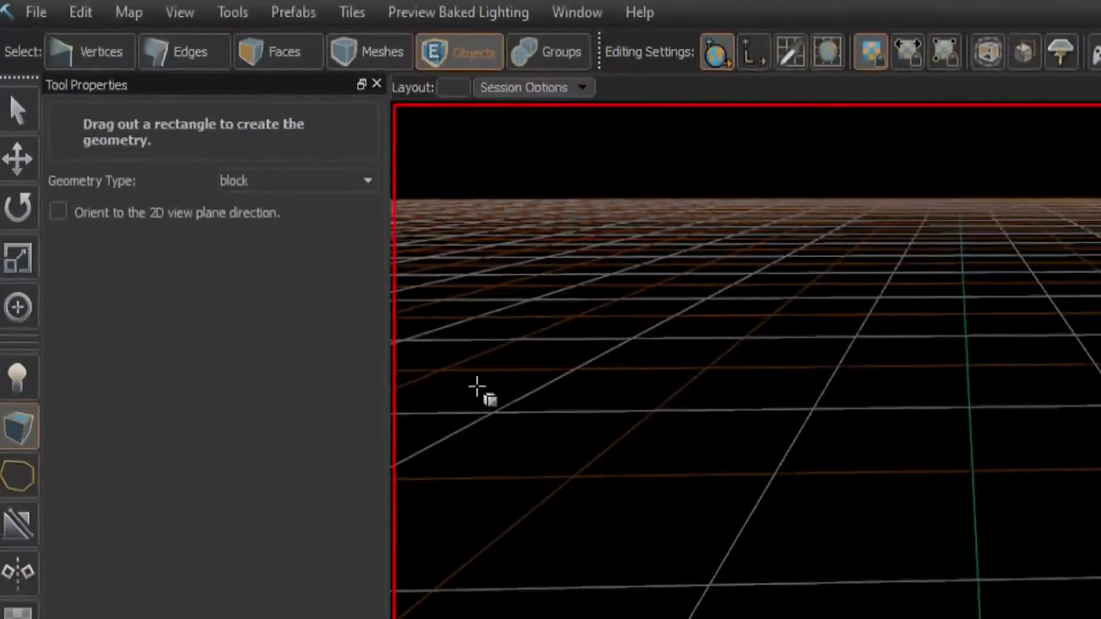
pyautogui.click(156, 91)
pyautogui.click(296, 204)
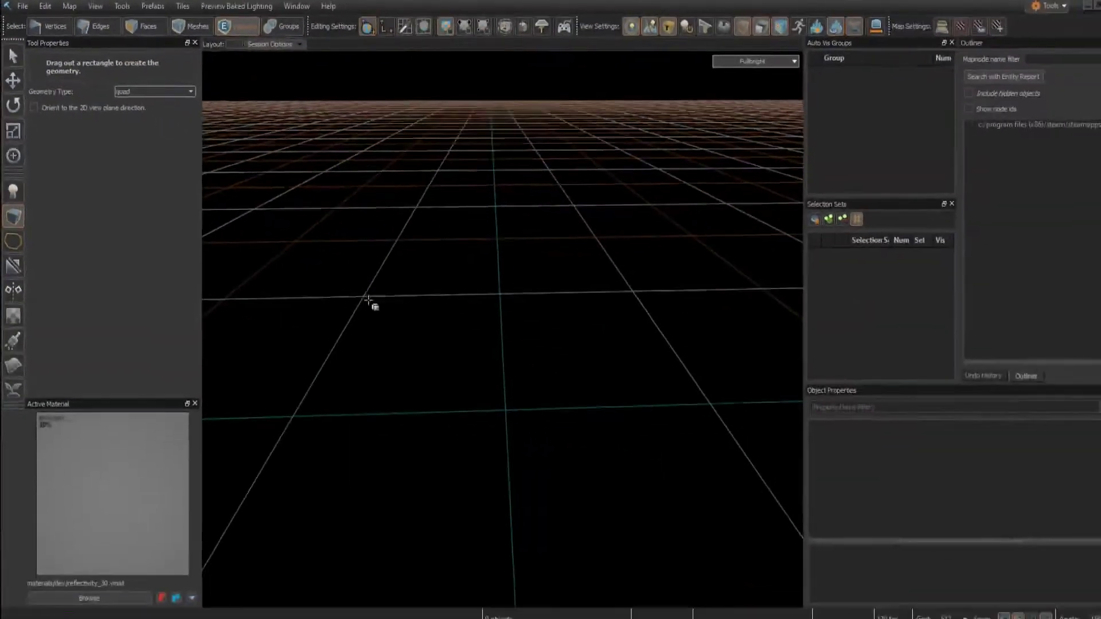
pyautogui.moveTo(483, 387); pyautogui.dragTo(483, 387)
pyautogui.scroll(5, 483, 387)
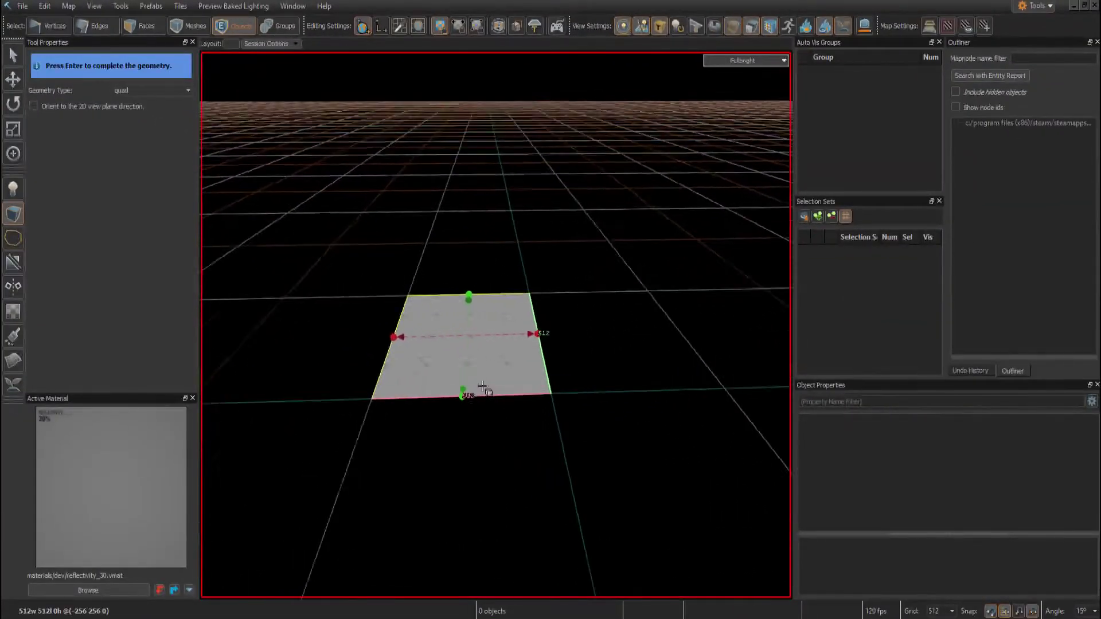
pyautogui.press('Return')
pyautogui.scroll(-3, 483, 387)
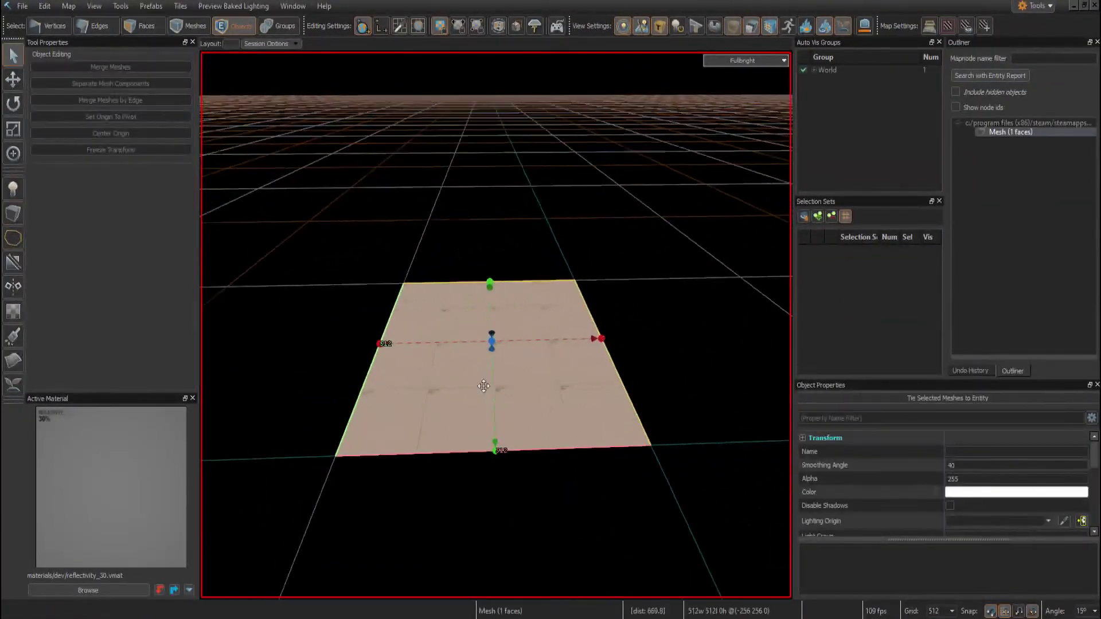
pyautogui.click(345, 212)
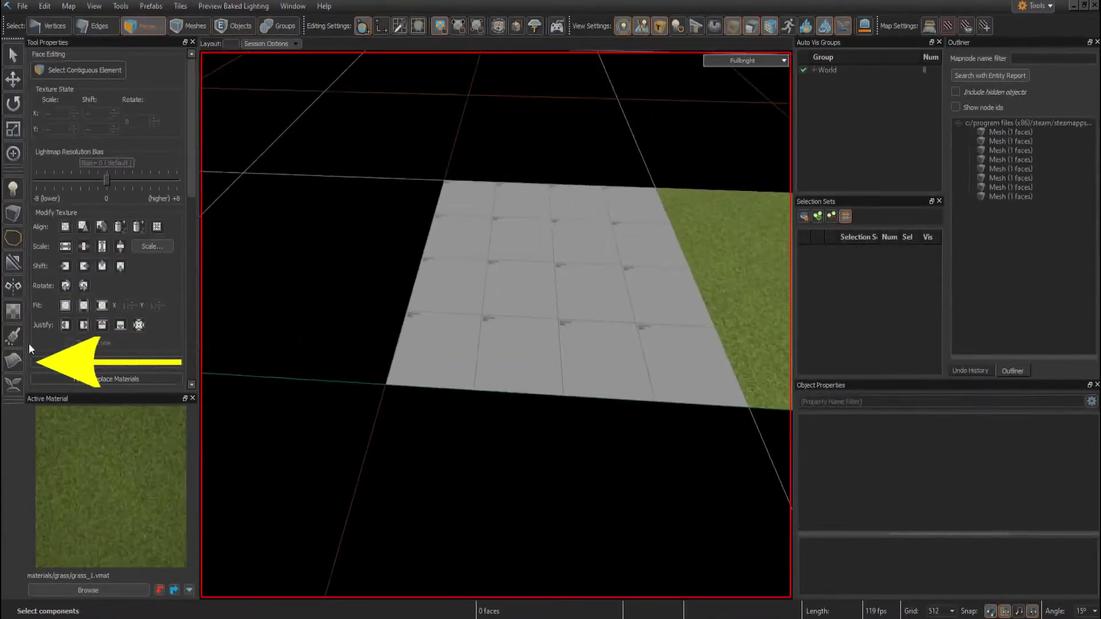
# Step: Activate the Displacement tool and enlarge the sculpt brush to a radius of about 192 over the grey quad
pyautogui.click(13, 359)
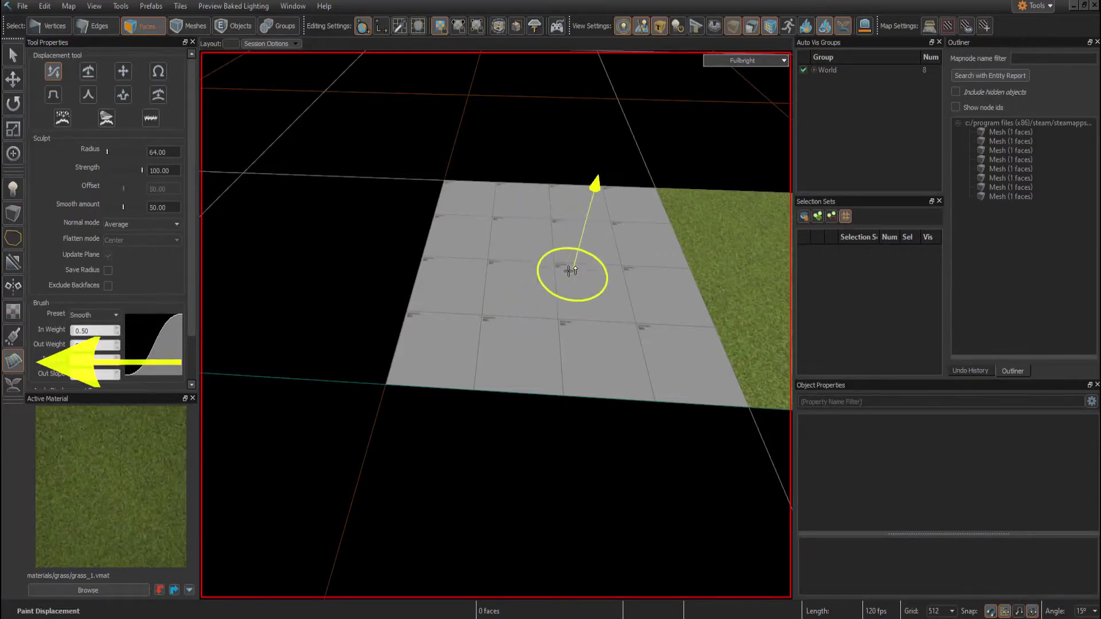
pyautogui.press('w')
pyautogui.moveTo(579, 282); pyautogui.dragTo(496, 325, button='right')
pyautogui.scroll(-5, 496, 325)
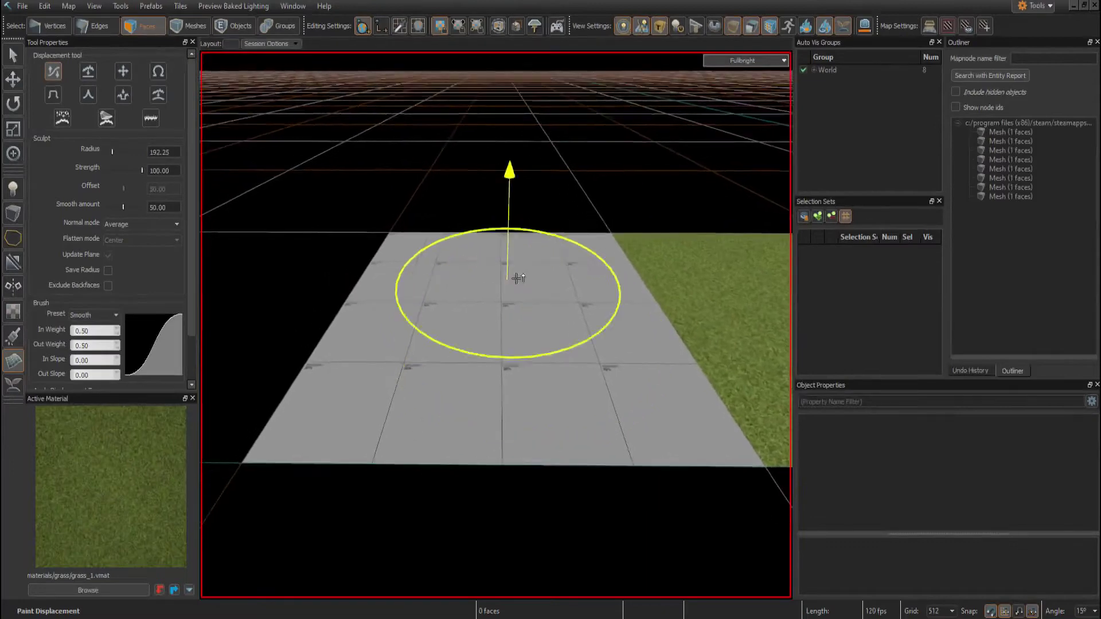
# Step: Set the grey quad's face to subdivision Level 1 and deselect it
pyautogui.click(99, 23)
pyautogui.click(152, 25)
pyautogui.click(396, 292)
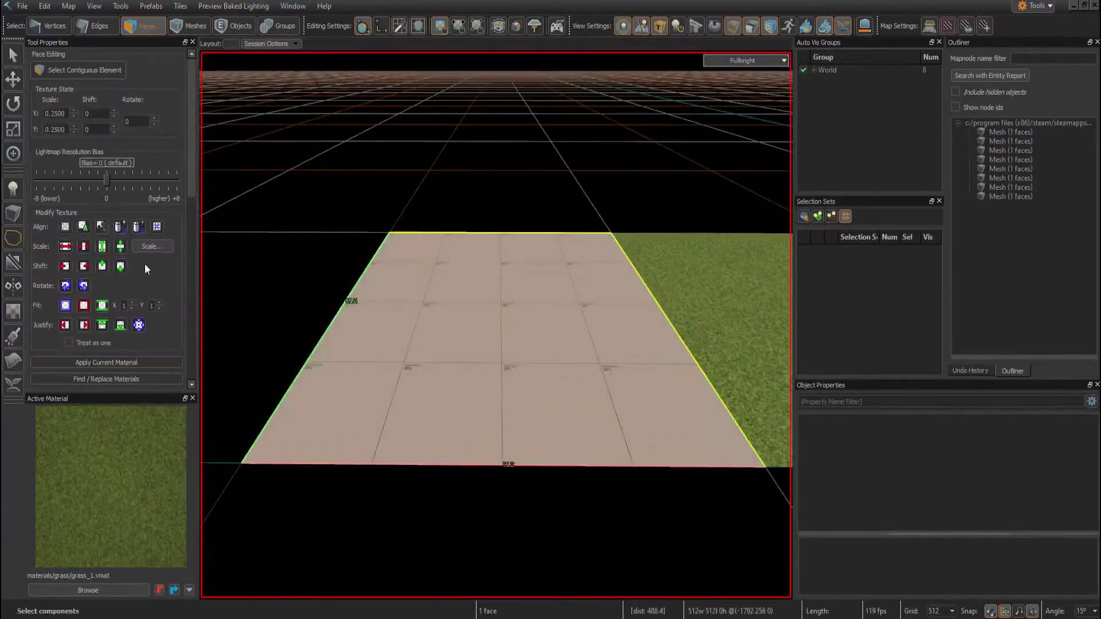
pyautogui.scroll(-4, 133, 274)
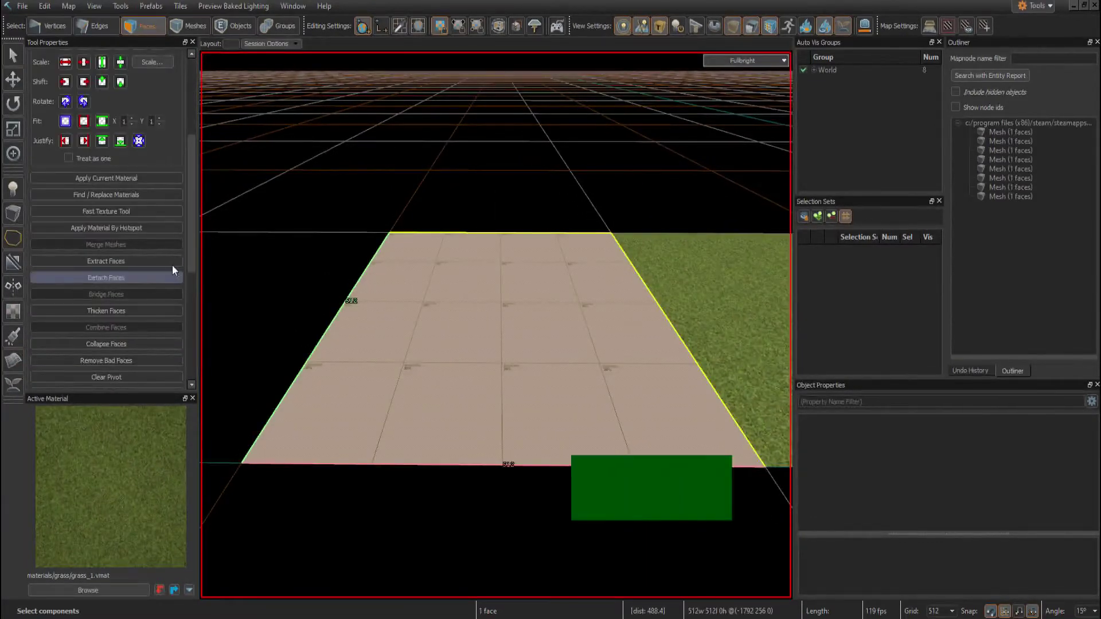
pyautogui.moveTo(192, 236); pyautogui.dragTo(190, 380)
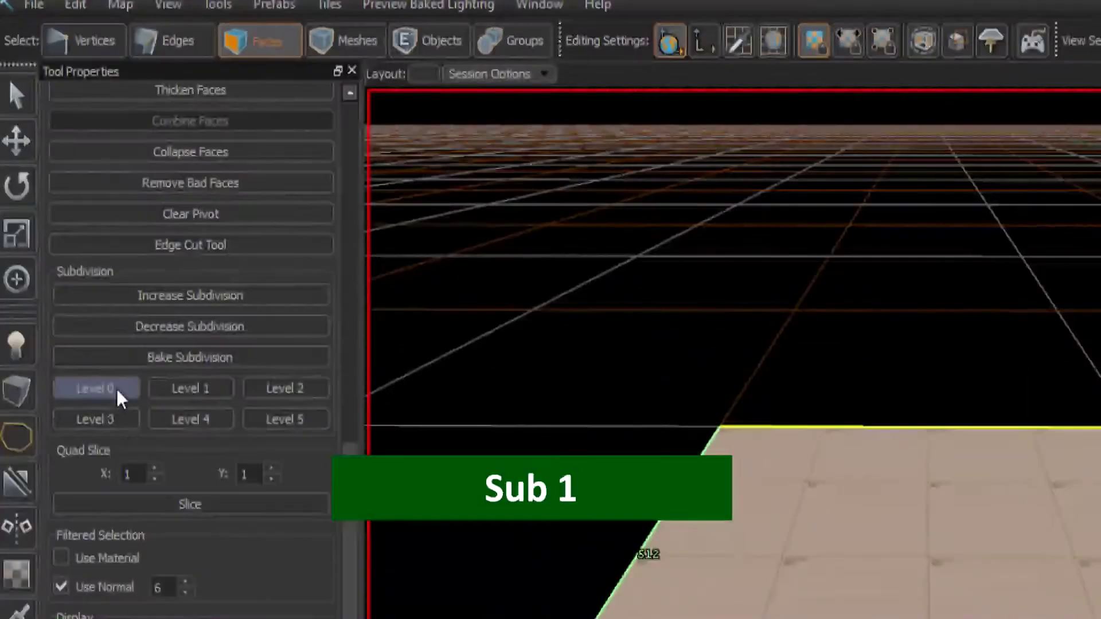
pyautogui.click(73, 229)
pyautogui.click(179, 397)
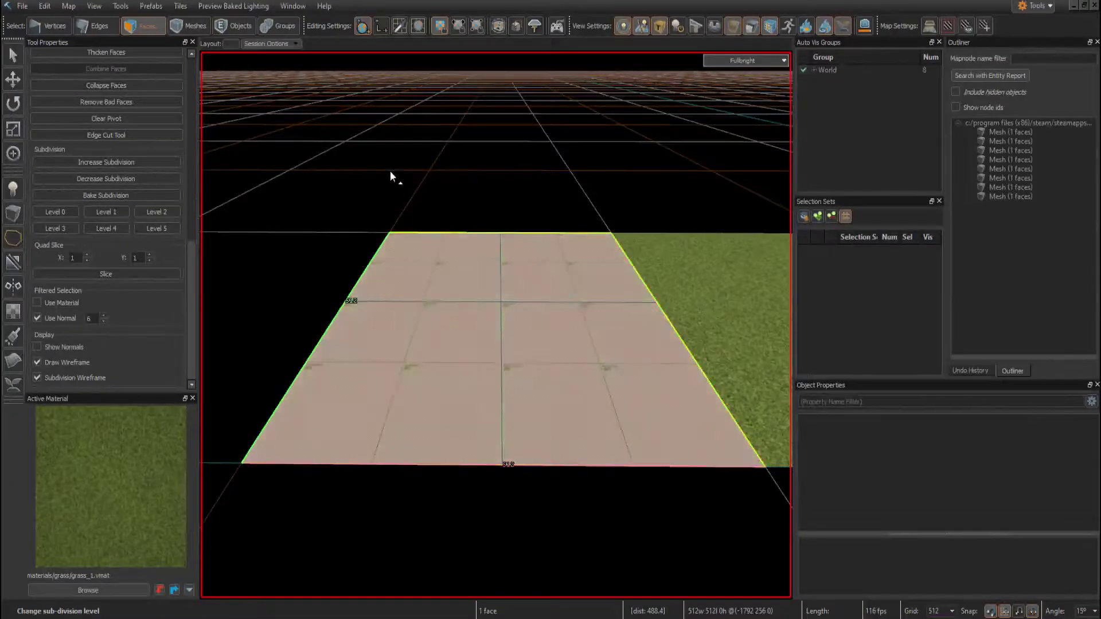
pyautogui.click(721, 311)
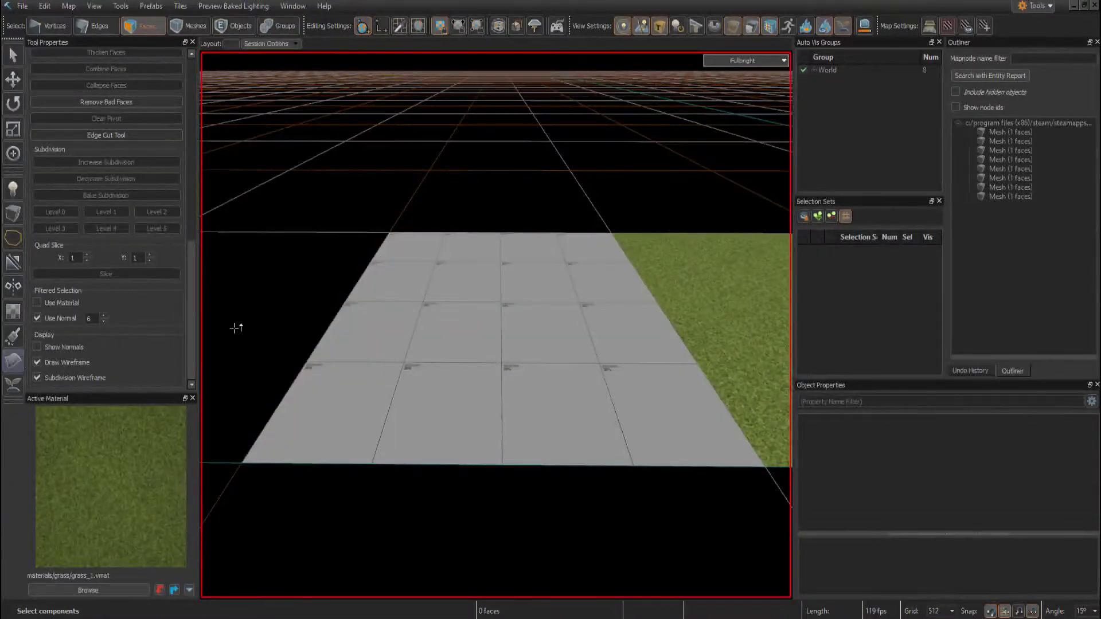
# Step: Try raising the centre of the grey Level 1 quad with the Displacement tool at different brush sizes, undoing the strokes
pyautogui.hotkey('shift', 'd')
pyautogui.moveTo(493, 319); pyautogui.dragTo(510, 308)
pyautogui.press('z')
pyautogui.press('a')
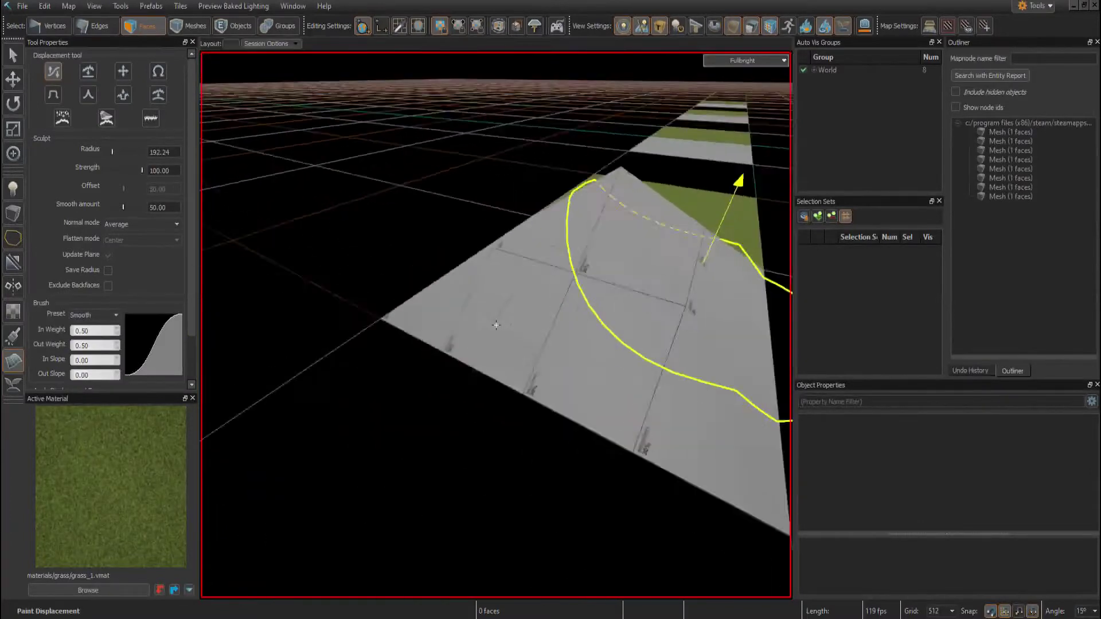
pyautogui.moveTo(496, 325); pyautogui.dragTo(510, 306, button='right')
pyautogui.hotkey('ctrl', 'z')
pyautogui.moveTo(510, 305); pyautogui.dragTo(505, 305, button='middle')
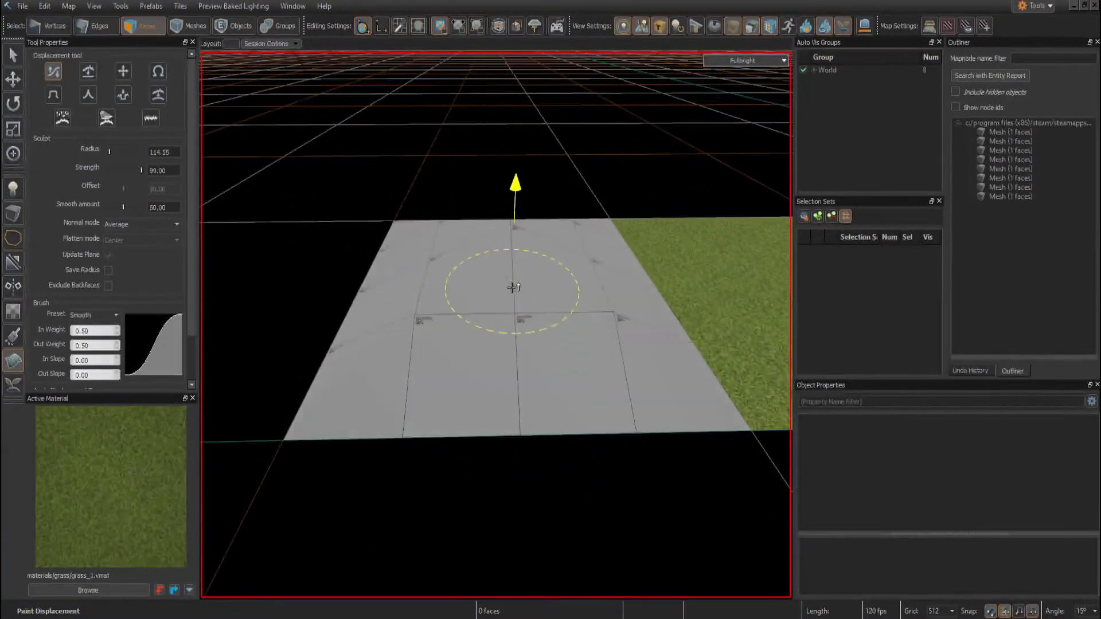
pyautogui.hotkey('ctrl', 'z')
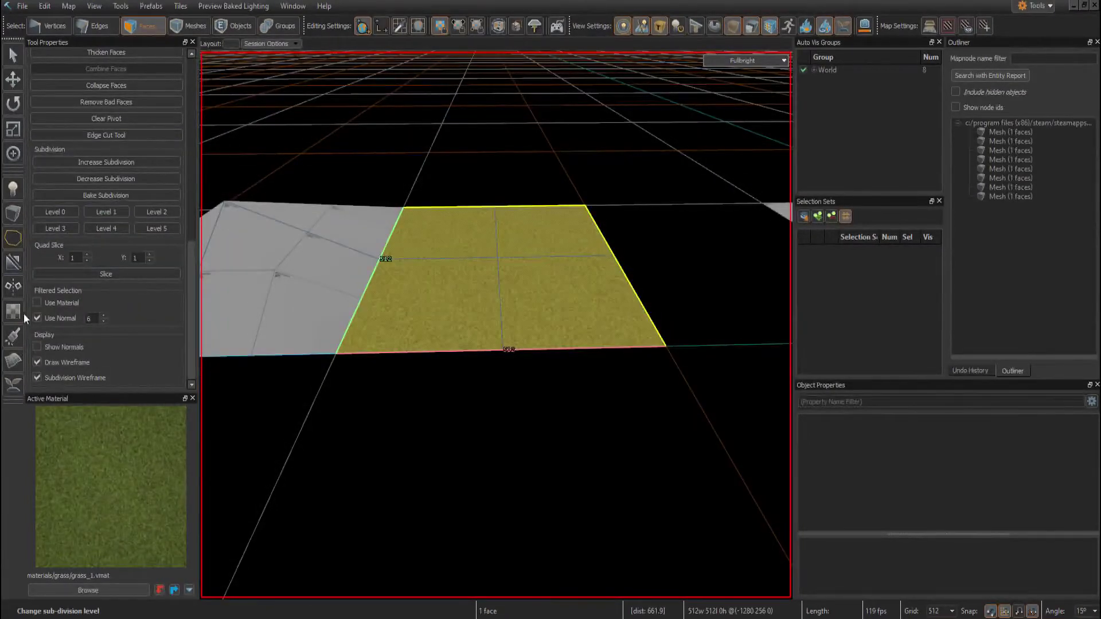
# Step: Displace the centre of the subdivided grass quad beside it, undoing the first stroke and painting it again
pyautogui.click(12, 361)
pyautogui.moveTo(506, 257); pyautogui.dragTo(506, 257)
pyautogui.moveTo(506, 257)
pyautogui.mouseDown(button='right')
pyautogui.moveTo(528, 268)
pyautogui.moveTo(503, 263)
pyautogui.mouseUp(button='right')
pyautogui.hotkey('ctrl', 'z')
pyautogui.moveTo(533, 258); pyautogui.dragTo(535, 248)
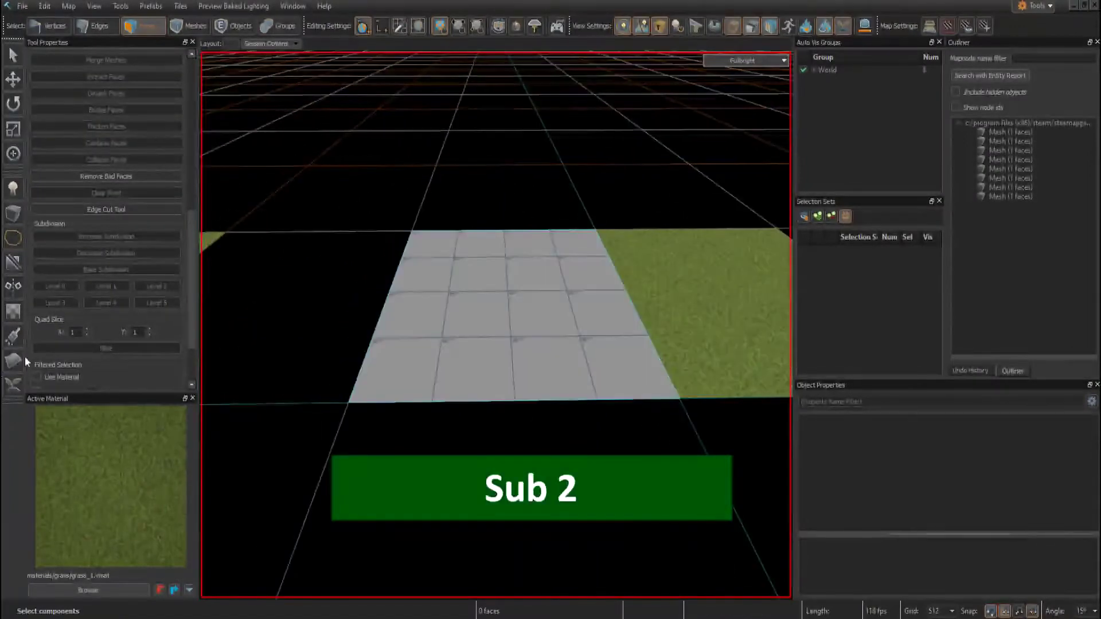
# Step: Raise the centre of the grey Level 2 quad into a tall peak with a brush radius of about 235
pyautogui.hotkey('shift', 'd')
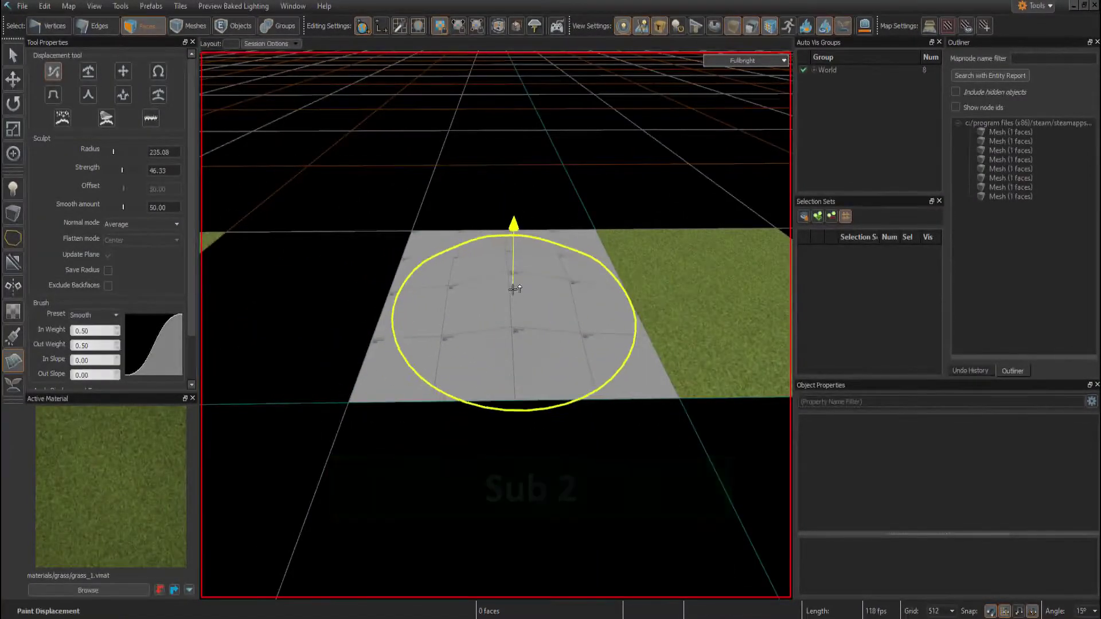
pyautogui.moveTo(512, 279); pyautogui.dragTo(514, 279)
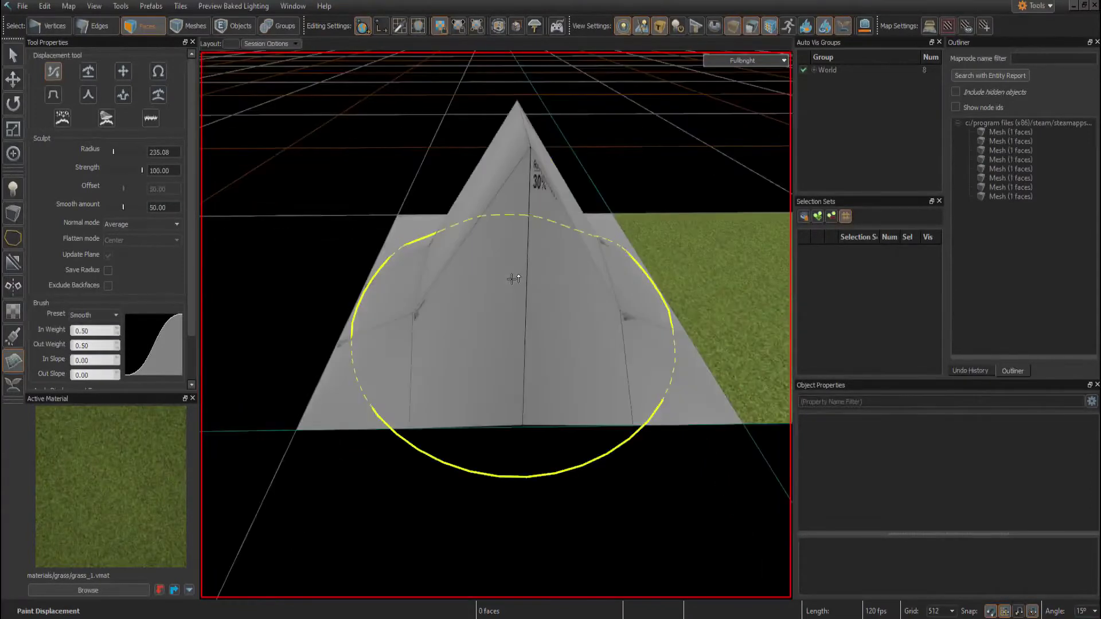
pyautogui.click(510, 262)
pyautogui.press('s')
pyautogui.moveTo(511, 261)
pyautogui.mouseDown(button='right')
pyautogui.moveTo(496, 325)
pyautogui.moveTo(524, 334)
pyautogui.moveTo(433, 305)
pyautogui.moveTo(421, 316)
pyautogui.mouseUp(button='right')
pyautogui.press('w')
pyautogui.press('s')
pyautogui.press('s')
pyautogui.press('w')
pyautogui.press('s')
pyautogui.moveTo(421, 316); pyautogui.dragTo(407, 278)
pyautogui.moveTo(407, 278); pyautogui.dragTo(516, 424, button='right')
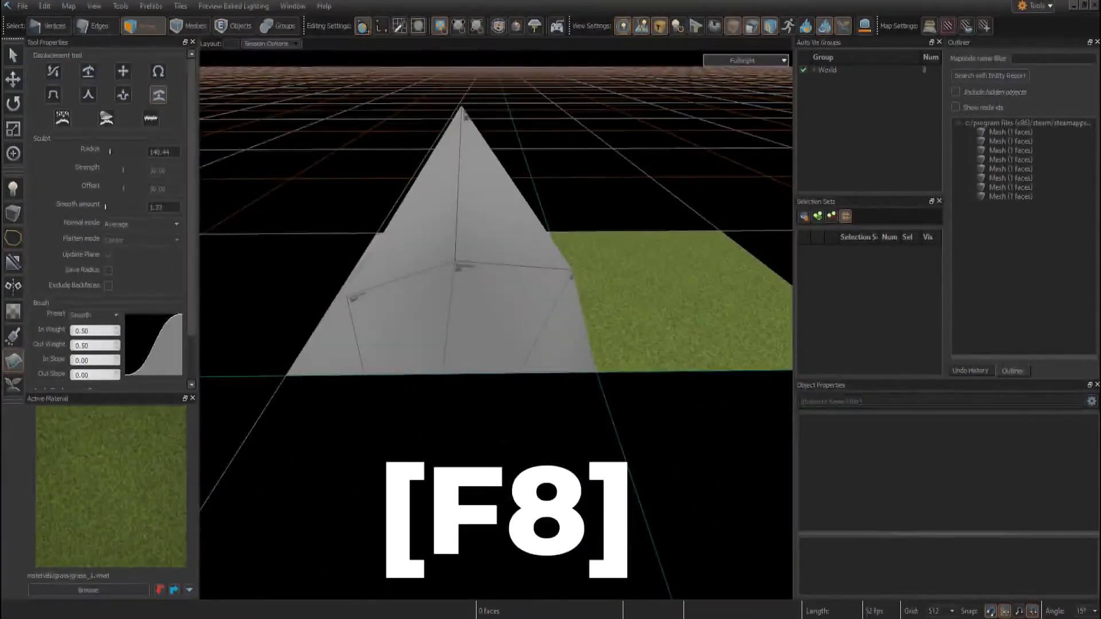
# Step: Toggle the viewport display and adjust the smoothing brush over the base of the sculpted grey peak
pyautogui.press('F8')
pyautogui.press('F8')
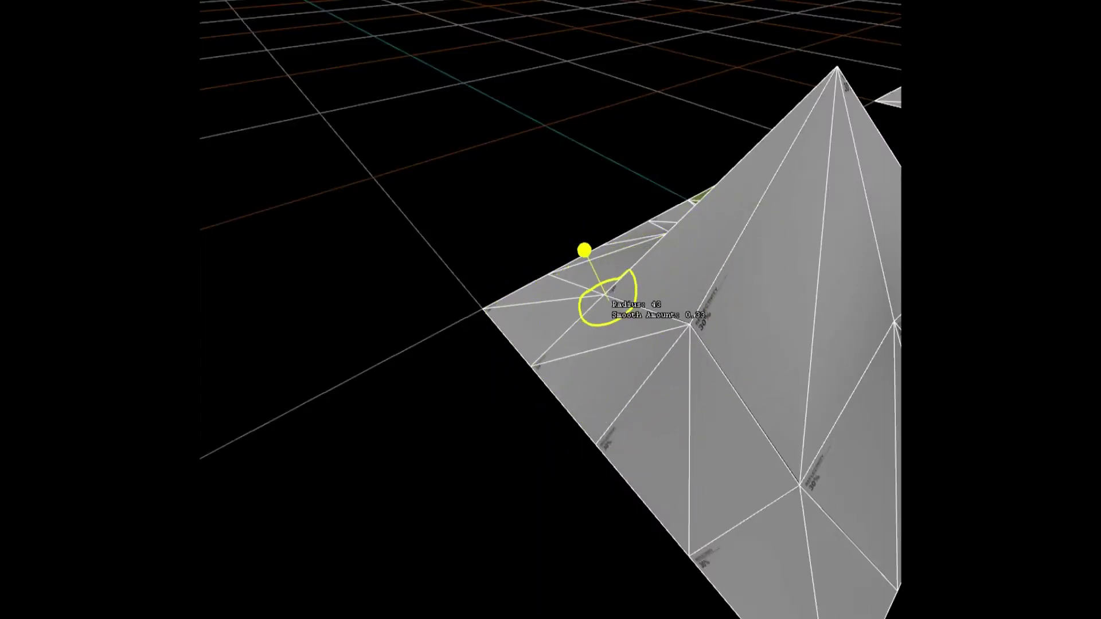
pyautogui.scroll(2, 596, 299)
pyautogui.moveTo(600, 300); pyautogui.dragTo(622, 300, button='middle')
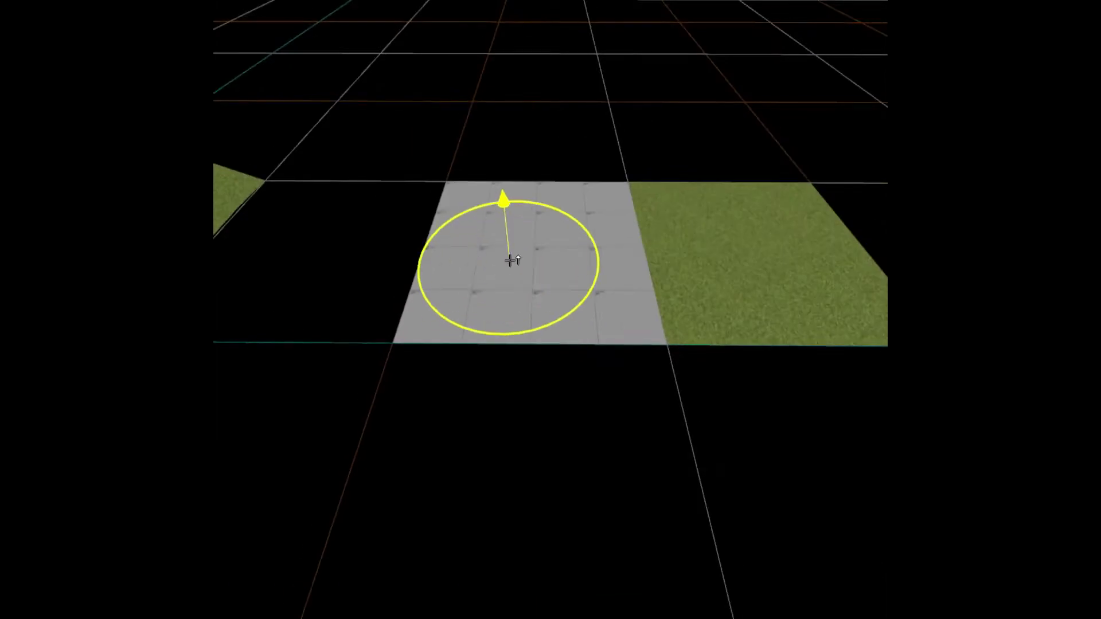
# Step: Raise the centre of the next grey quad and inflate the middle of the neighbouring grass quad
pyautogui.moveTo(512, 261); pyautogui.dragTo(512, 261)
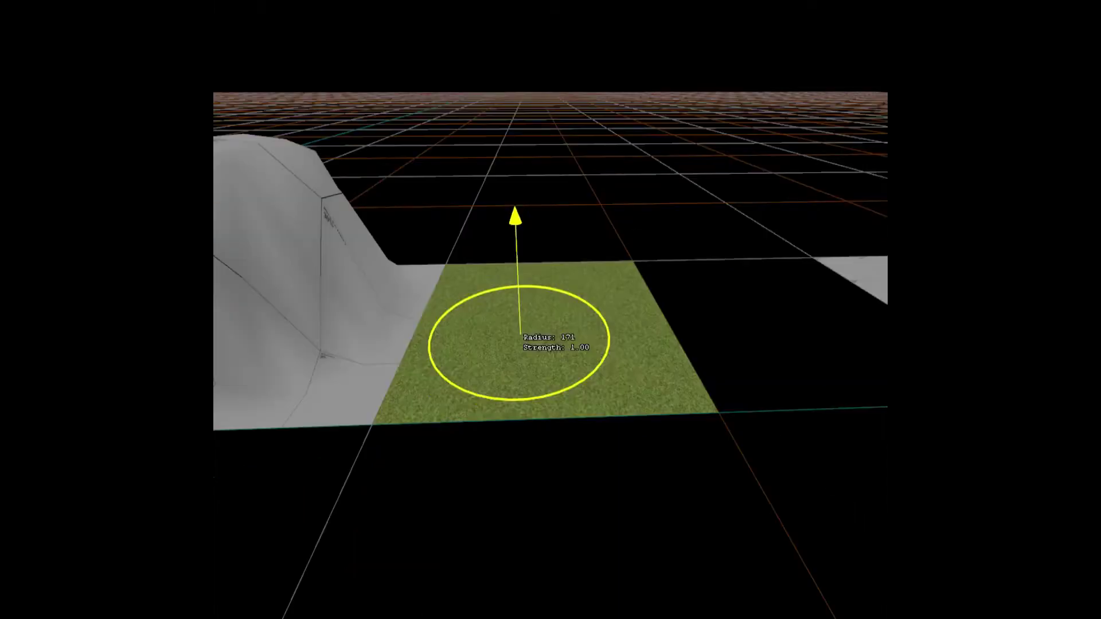
pyautogui.moveTo(516, 344)
pyautogui.mouseDown()
pyautogui.moveTo(552, 303)
pyautogui.moveTo(543, 281)
pyautogui.mouseUp()
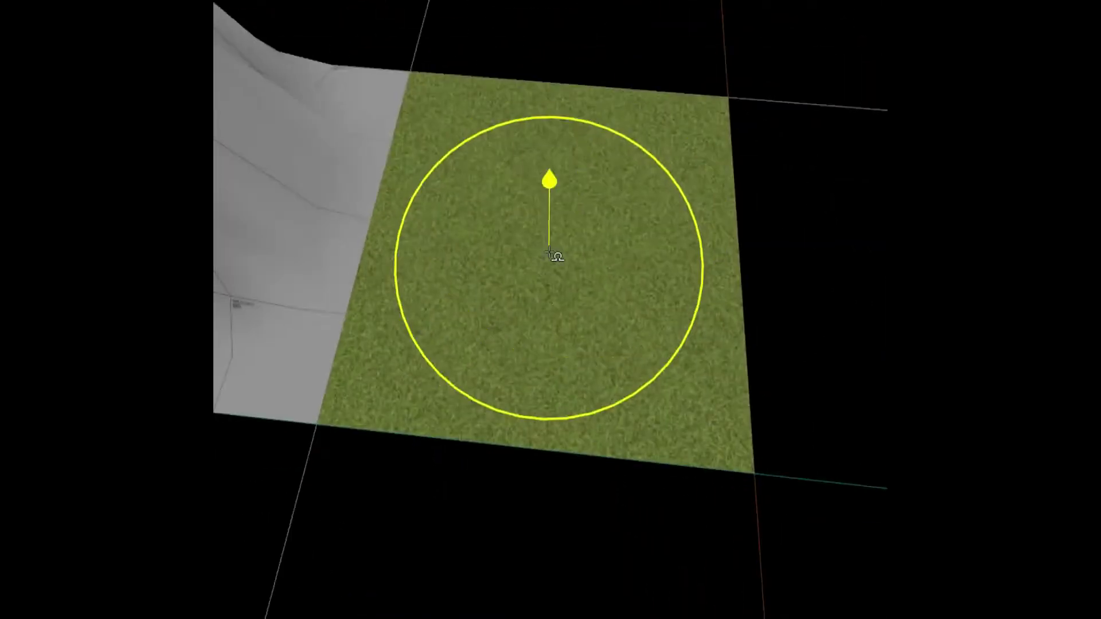
pyautogui.moveTo(552, 223); pyautogui.dragTo(551, 223)
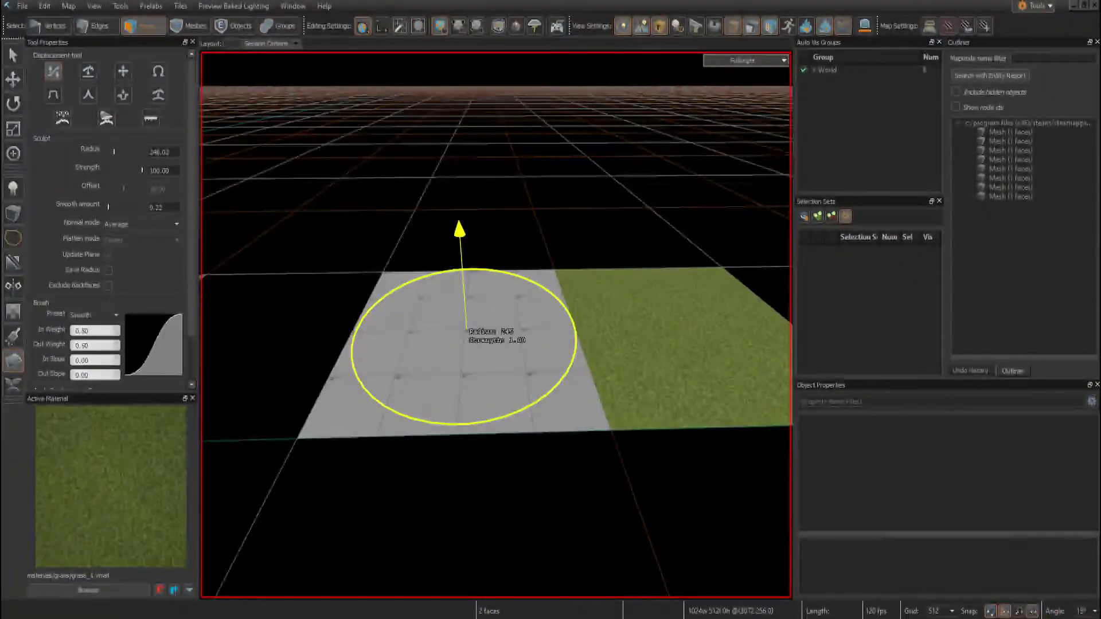
# Step: Raise the centre of the next grey quad into a mound with a brush radius of about 246 at strength 100
pyautogui.press('s')
pyautogui.press('w')
pyautogui.moveTo(475, 327); pyautogui.dragTo(496, 325, button='right')
pyautogui.press('s')
pyautogui.press('w')
pyautogui.press('d')
pyautogui.press('w')
pyautogui.press('s')
pyautogui.press('w')
pyautogui.press('s')
pyautogui.moveTo(439, 297); pyautogui.dragTo(496, 325, button='right')
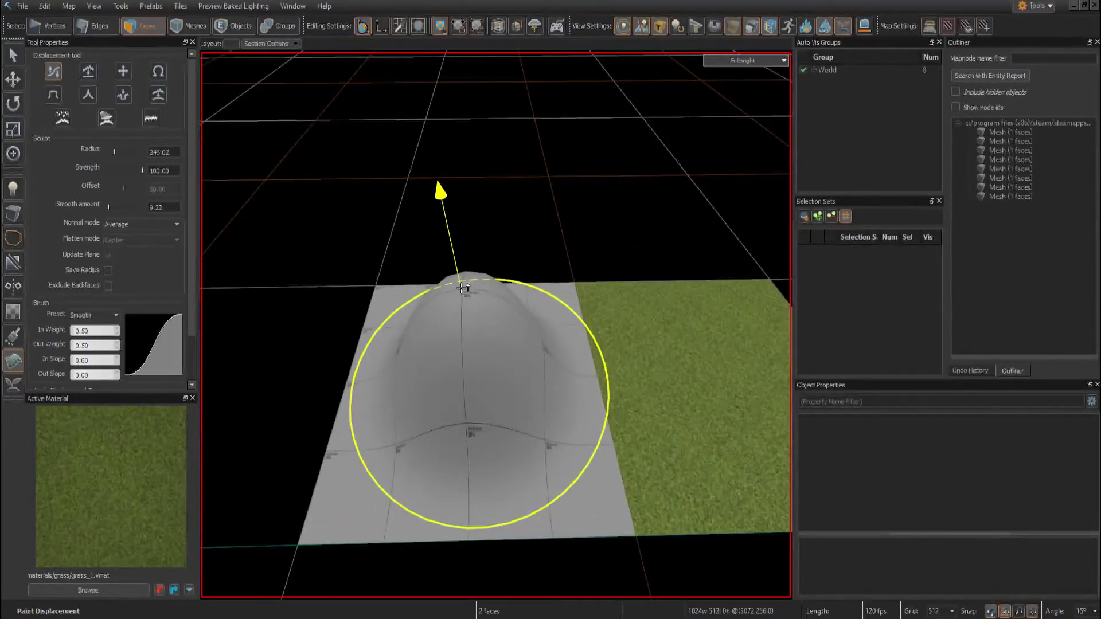
pyautogui.moveTo(462, 287); pyautogui.dragTo(468, 285)
# Step: Inflate the centre of the adjacent grass quad with a brush radius of about 236, strength 100 and offset 50
pyautogui.press('s')
pyautogui.moveTo(467, 285); pyautogui.dragTo(496, 325, button='right')
pyautogui.press('w')
pyautogui.press('s')
pyautogui.press('w')
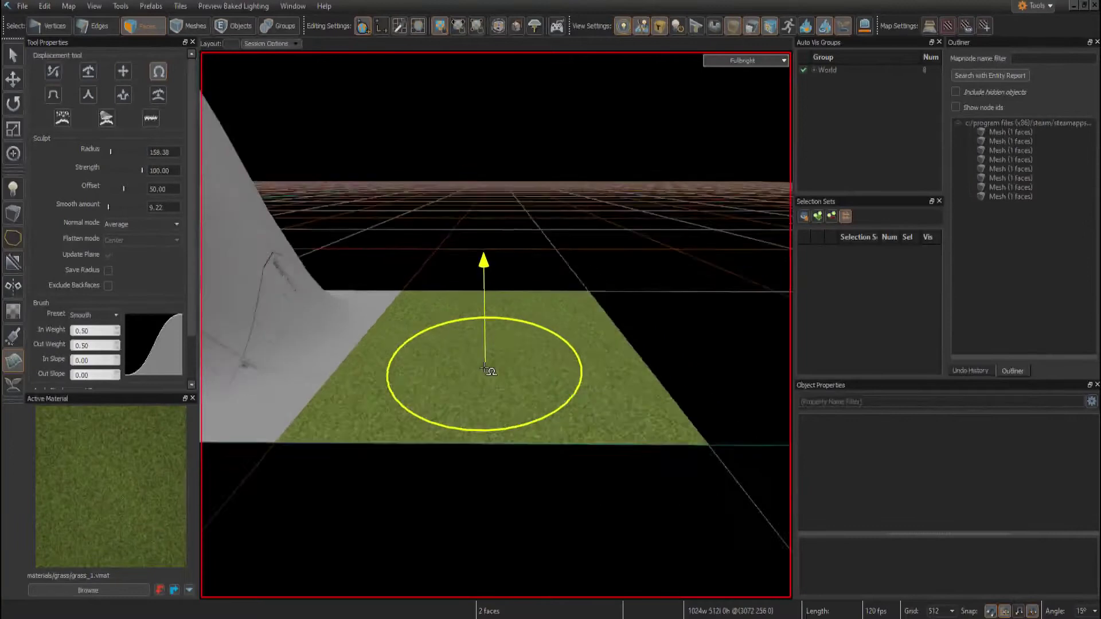
pyautogui.press('s')
pyautogui.moveTo(496, 325); pyautogui.dragTo(496, 325, button='right')
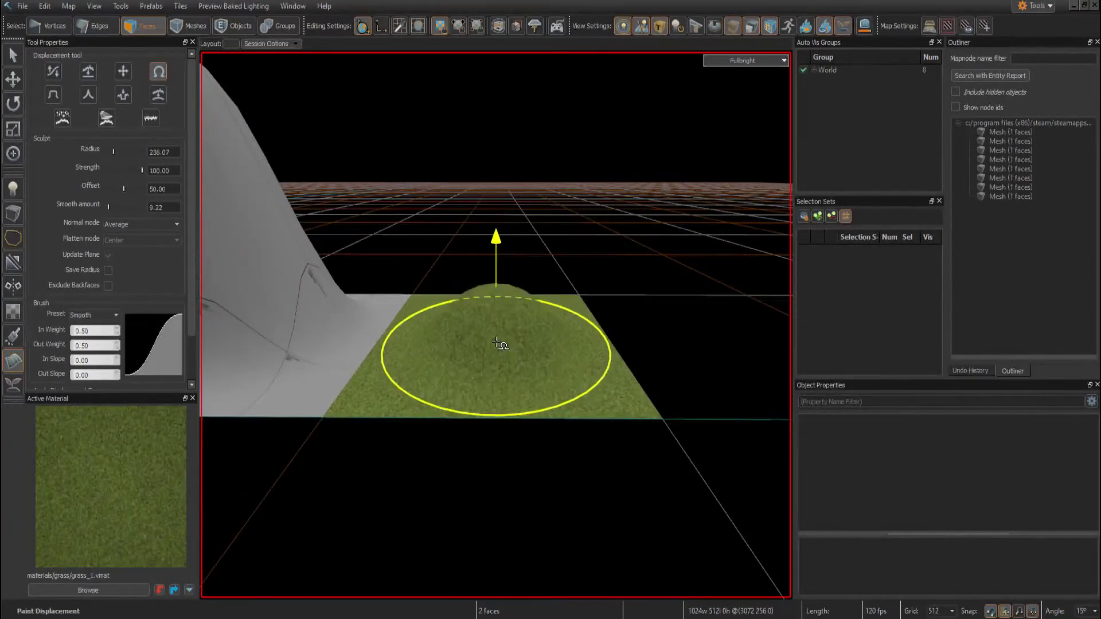
pyautogui.press('s')
pyautogui.moveTo(482, 340); pyautogui.dragTo(485, 335, button='right')
pyautogui.press('w')
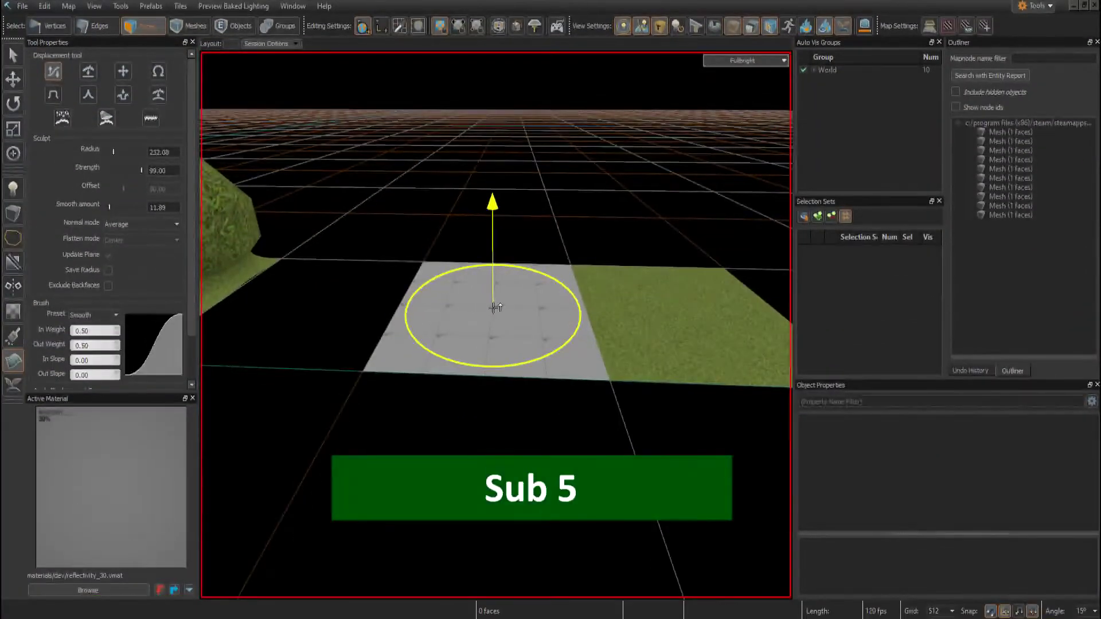
# Step: Sculpt a tall central mound with smaller bumps beside it on the grey Level 5 quad
pyautogui.press('w')
pyautogui.moveTo(493, 307); pyautogui.dragTo(496, 325, button='right')
pyautogui.press('d')
pyautogui.press('a')
pyautogui.moveTo(384, 312); pyautogui.dragTo(472, 351)
pyautogui.moveTo(472, 352); pyautogui.dragTo(473, 351, button='right')
pyautogui.moveTo(473, 351); pyautogui.dragTo(492, 332)
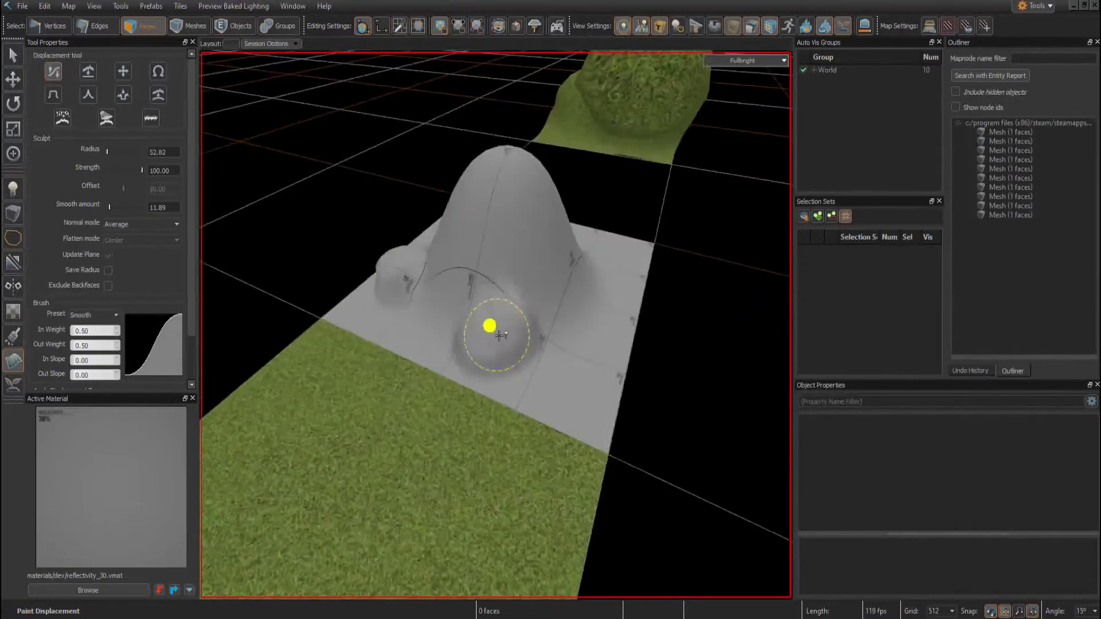
# Step: Raise more small details around the central mound of the grey Level 5 quad, starting with a brush radius of about 53
pyautogui.moveTo(492, 332); pyautogui.dragTo(492, 332, button='right')
pyautogui.moveTo(491, 332)
pyautogui.mouseDown()
pyautogui.moveTo(438, 307)
pyautogui.moveTo(503, 387)
pyautogui.mouseUp()
pyautogui.moveTo(503, 387); pyautogui.dragTo(503, 387, button='right')
pyautogui.moveTo(503, 388); pyautogui.dragTo(395, 395)
pyautogui.moveTo(395, 396); pyautogui.dragTo(396, 395, button='right')
pyautogui.moveTo(470, 252); pyautogui.dragTo(500, 238, button='middle')
pyautogui.moveTo(487, 268); pyautogui.dragTo(487, 268, button='right')
pyautogui.moveTo(498, 278); pyautogui.dragTo(531, 328)
pyautogui.moveTo(530, 328); pyautogui.dragTo(530, 328, button='right')
pyautogui.moveTo(555, 244)
pyautogui.mouseDown(button='right')
pyautogui.moveTo(496, 325)
pyautogui.moveTo(462, 327)
pyautogui.moveTo(467, 291)
pyautogui.mouseUp(button='right')
pyautogui.moveTo(369, 287); pyautogui.dragTo(370, 287, button='right')
# Step: Inflate the centre of the grass quad next to it with a brush radius of about 126 at strength 100
pyautogui.click(158, 72)
pyautogui.moveTo(548, 466); pyautogui.dragTo(450, 322, button='right')
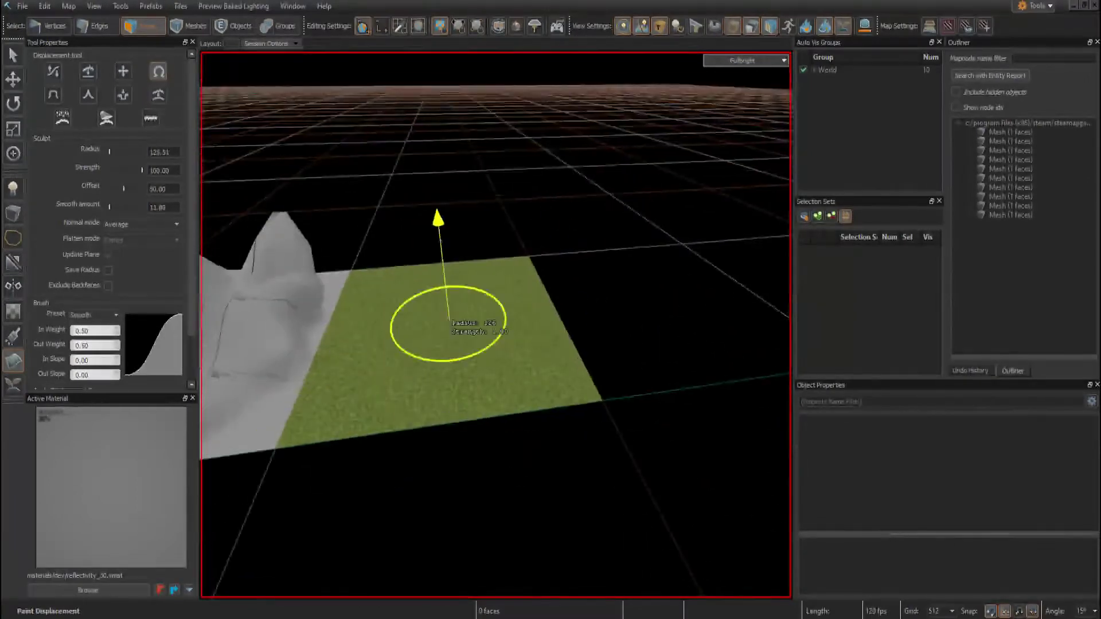
pyautogui.moveTo(440, 282); pyautogui.dragTo(459, 373, button='right')
pyautogui.moveTo(459, 373); pyautogui.dragTo(460, 344)
pyautogui.moveTo(460, 344)
pyautogui.mouseDown(button='right')
pyautogui.moveTo(482, 258)
pyautogui.moveTo(430, 315)
pyautogui.moveTo(441, 375)
pyautogui.mouseUp(button='right')
# Step: Switch the Displacement tool to smoothing and turn on the wireframe overlay over the inflated grass column
pyautogui.click(159, 95)
pyautogui.moveTo(643, 472)
pyautogui.mouseDown(button='right')
pyautogui.moveTo(420, 324)
pyautogui.moveTo(351, 496)
pyautogui.moveTo(381, 512)
pyautogui.moveTo(472, 487)
pyautogui.moveTo(584, 523)
pyautogui.moveTo(504, 541)
pyautogui.moveTo(582, 550)
pyautogui.moveTo(490, 450)
pyautogui.mouseUp(button='right')
pyautogui.press('o')
pyautogui.moveTo(496, 370); pyautogui.dragTo(496, 371, button='right')
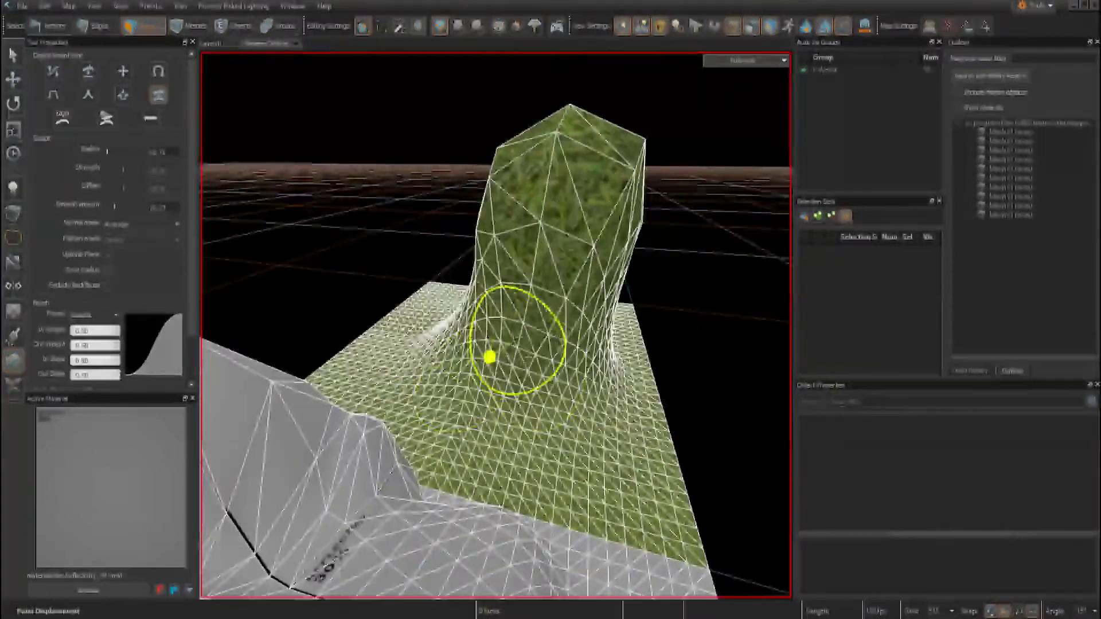
pyautogui.moveTo(569, 129); pyautogui.dragTo(554, 230, button='right')
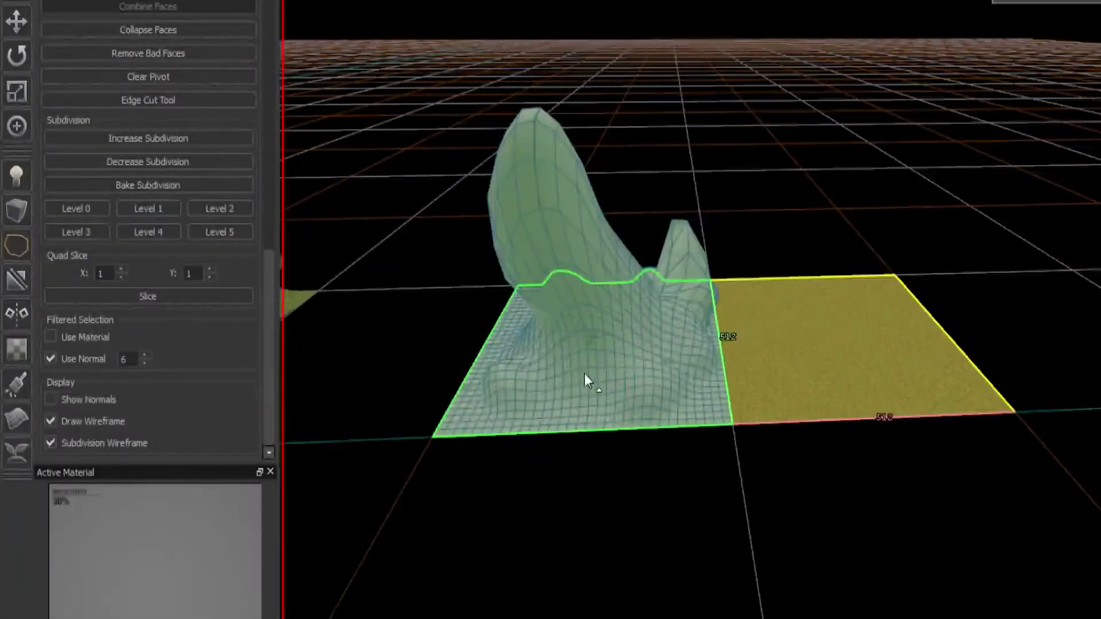
# Step: Try subdivision Level 2 on the sculpted grey Level 5 quad and look over the simplified shape
pyautogui.click(585, 373)
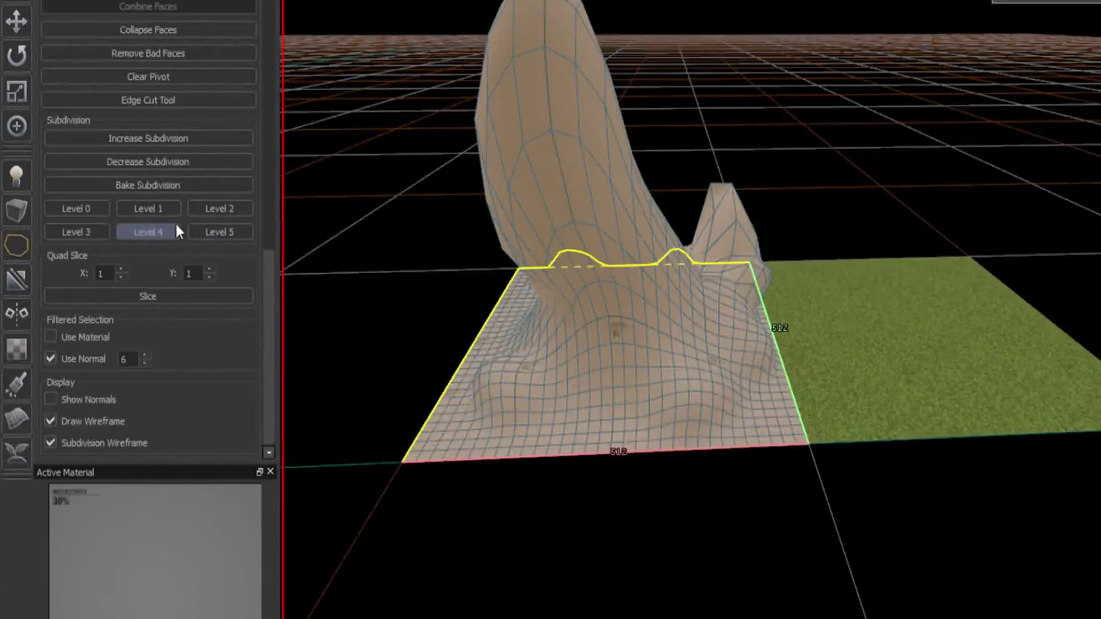
pyautogui.click(211, 212)
pyautogui.click(663, 504)
pyautogui.press('z')
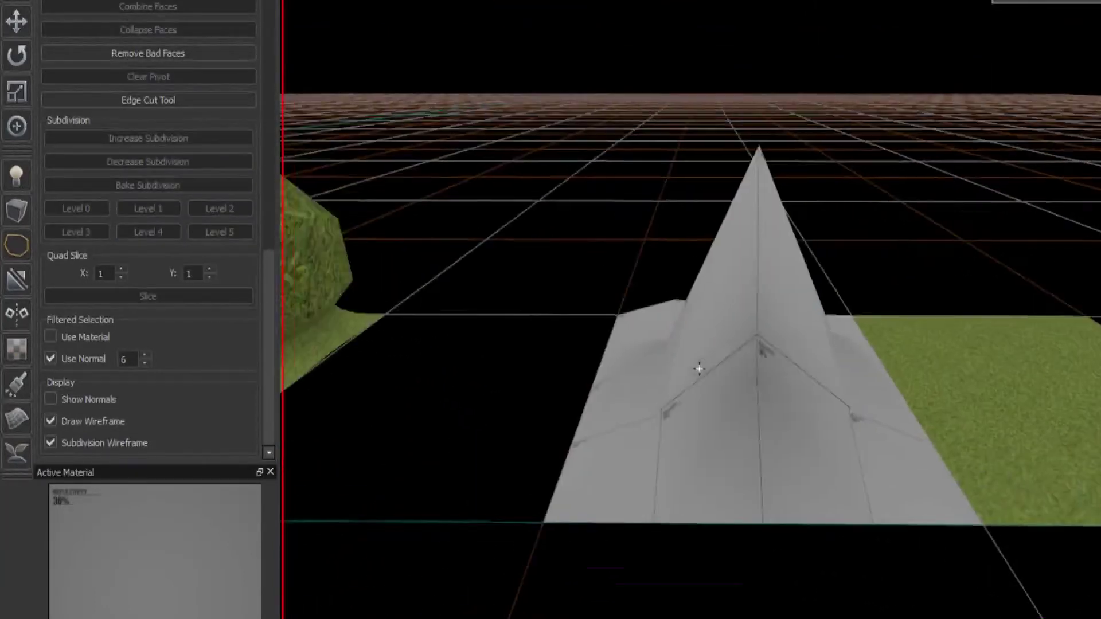
# Step: Set the sculpted grey quad to subdivision Level 4, view the coarser mesh, and undo the change
pyautogui.click(666, 505)
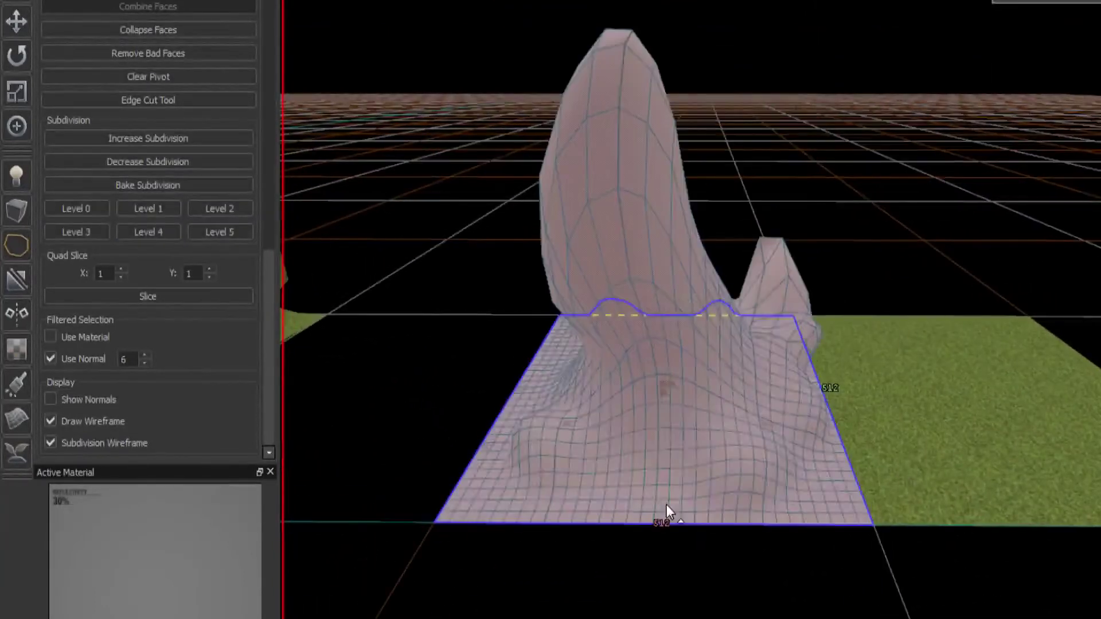
pyautogui.click(156, 235)
pyautogui.press('Escape')
pyautogui.press('z')
pyautogui.click(698, 367)
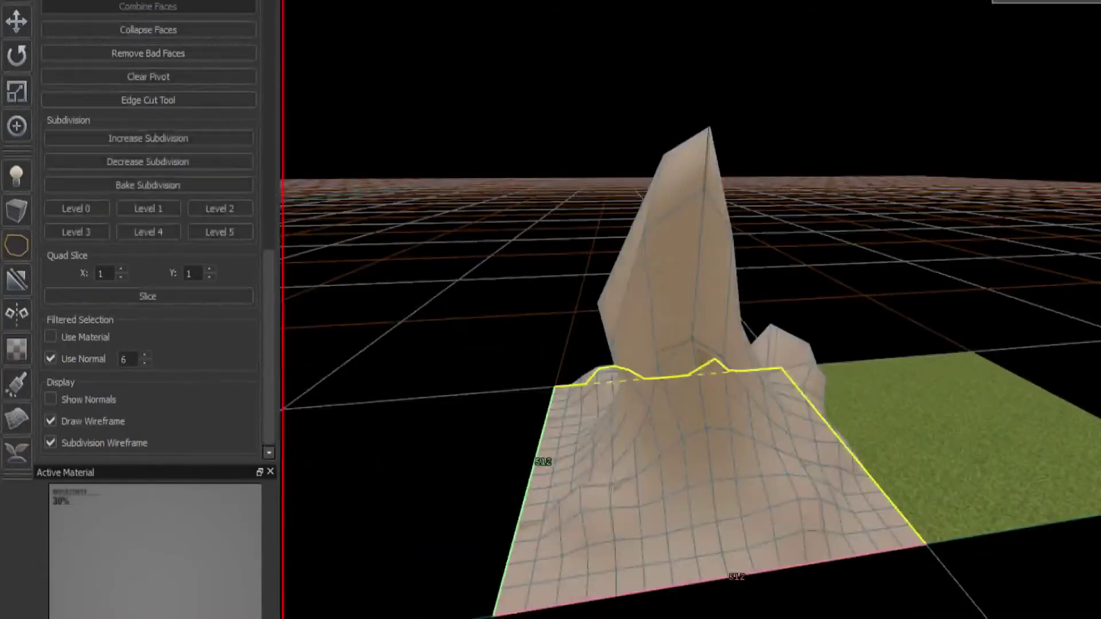
pyautogui.hotkey('ctrl', 'z')
# Step: Try subdivision Levels 3 and 1 on the sculpted grey quad and return it to Level 5
pyautogui.click(77, 238)
pyautogui.press('Escape')
pyautogui.press('z')
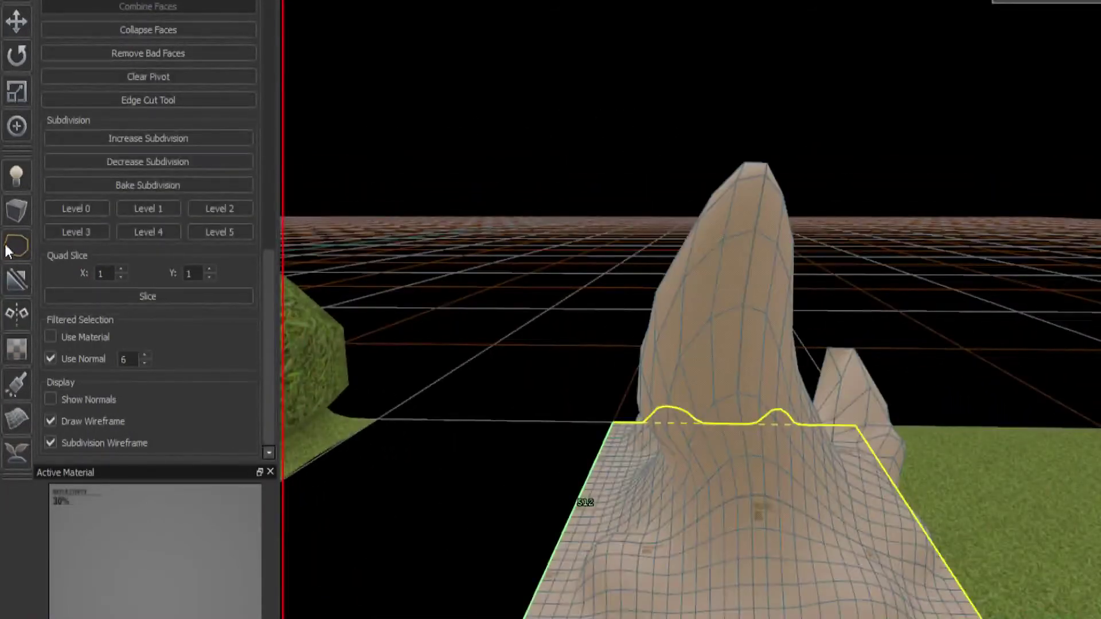
pyautogui.click(142, 212)
pyautogui.click(248, 233)
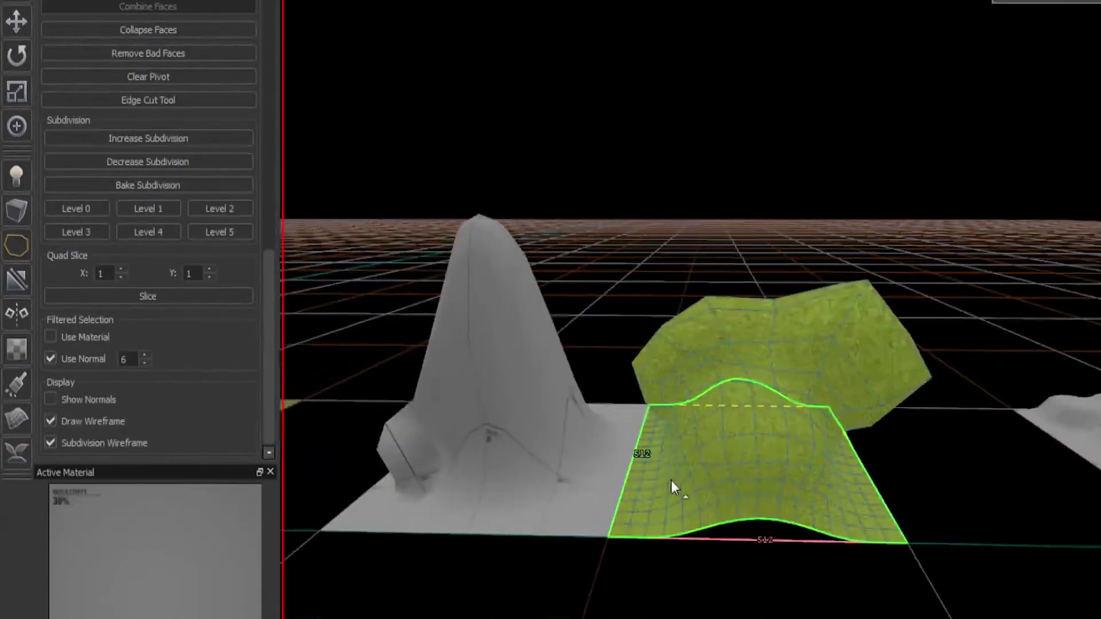
# Step: Add the sculpted grey quad to the grass quad selection and set both to subdivision Level 2
pyautogui.keyDown('shift'); pyautogui.click(555, 470); pyautogui.keyUp('shift')
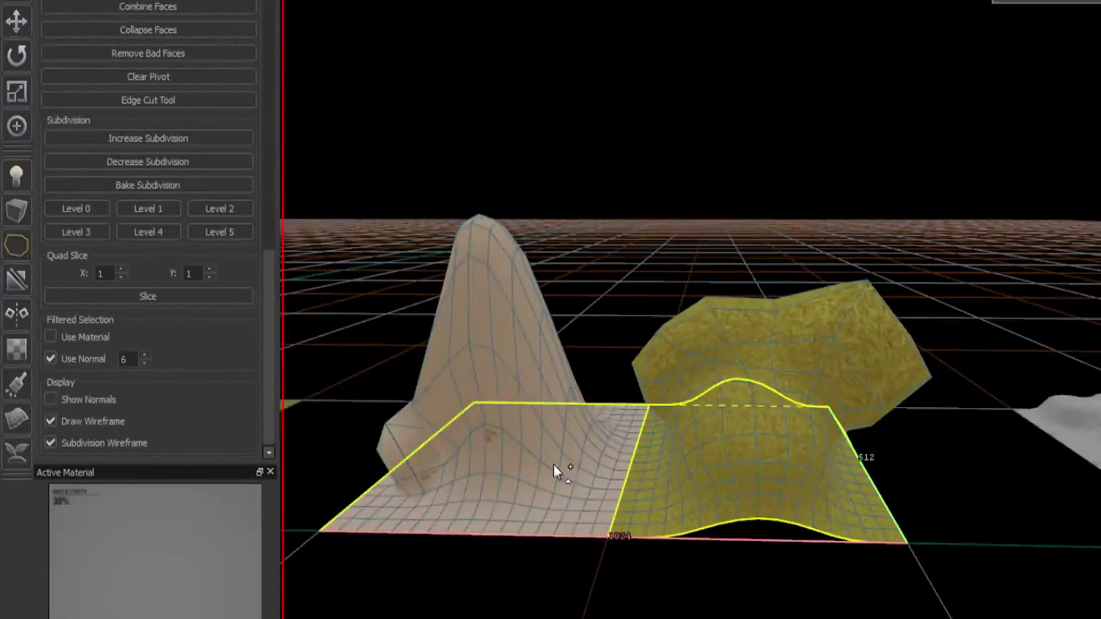
pyautogui.click(220, 209)
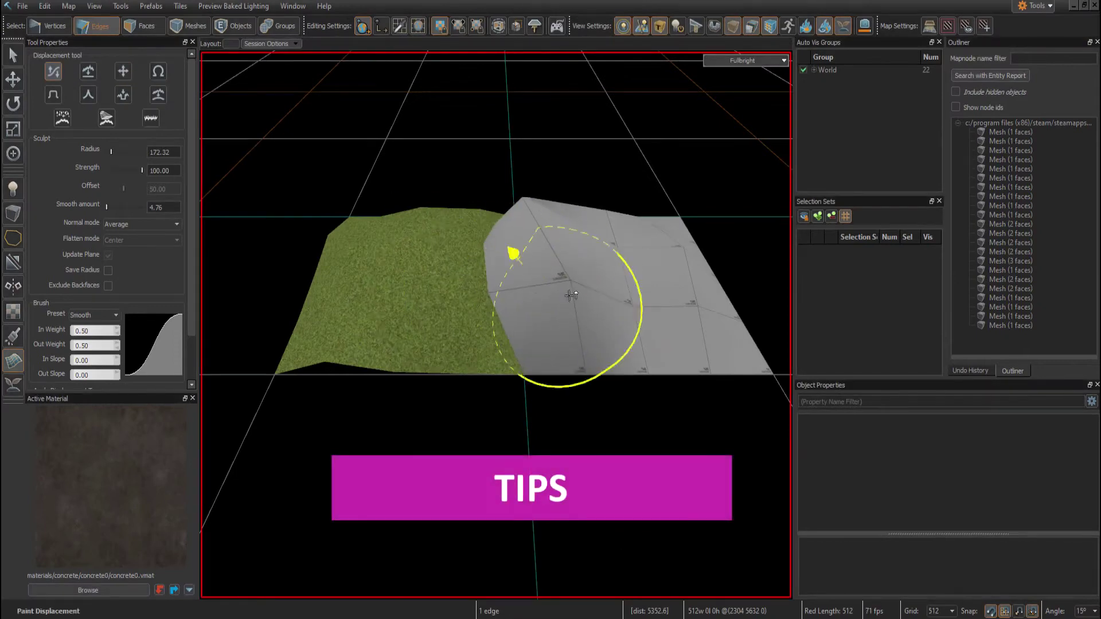
# Step: Sculpt the grey quad beside the raised grass quad with a brush radius of about 172 at strength 100
pyautogui.moveTo(495, 324); pyautogui.dragTo(496, 324, button='right')
pyautogui.moveTo(562, 274); pyautogui.dragTo(595, 295)
pyautogui.moveTo(496, 325); pyautogui.dragTo(351, 245, button='right')
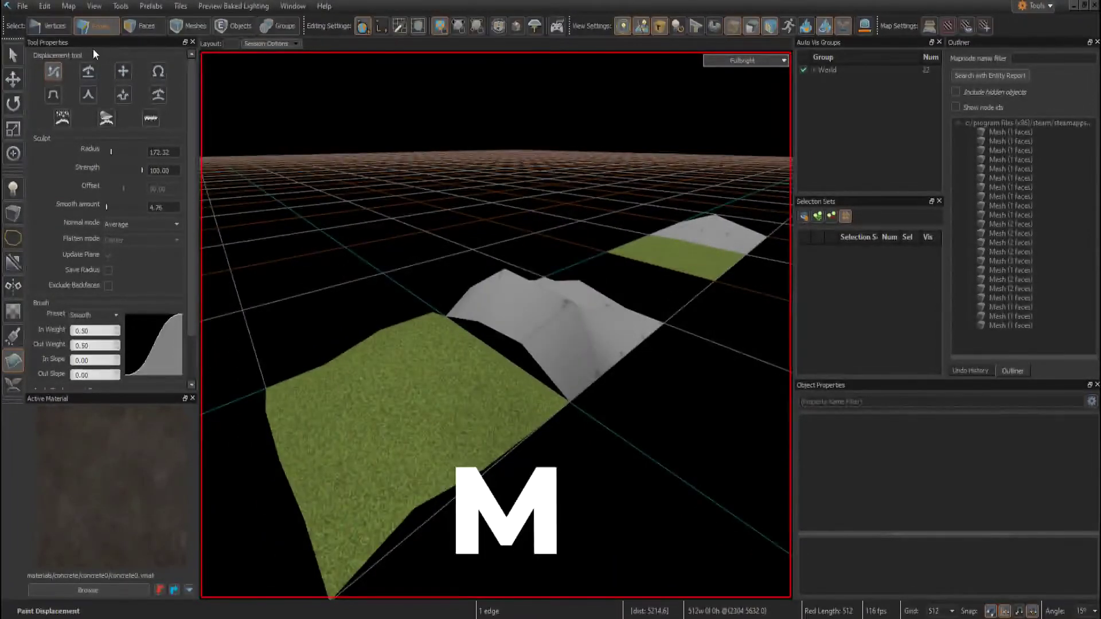
# Step: Select the facing boundary edges of the grey and grass displacements along the gap between them
pyautogui.click(61, 26)
pyautogui.click(101, 26)
pyautogui.scroll(4, 497, 335)
pyautogui.click(497, 335)
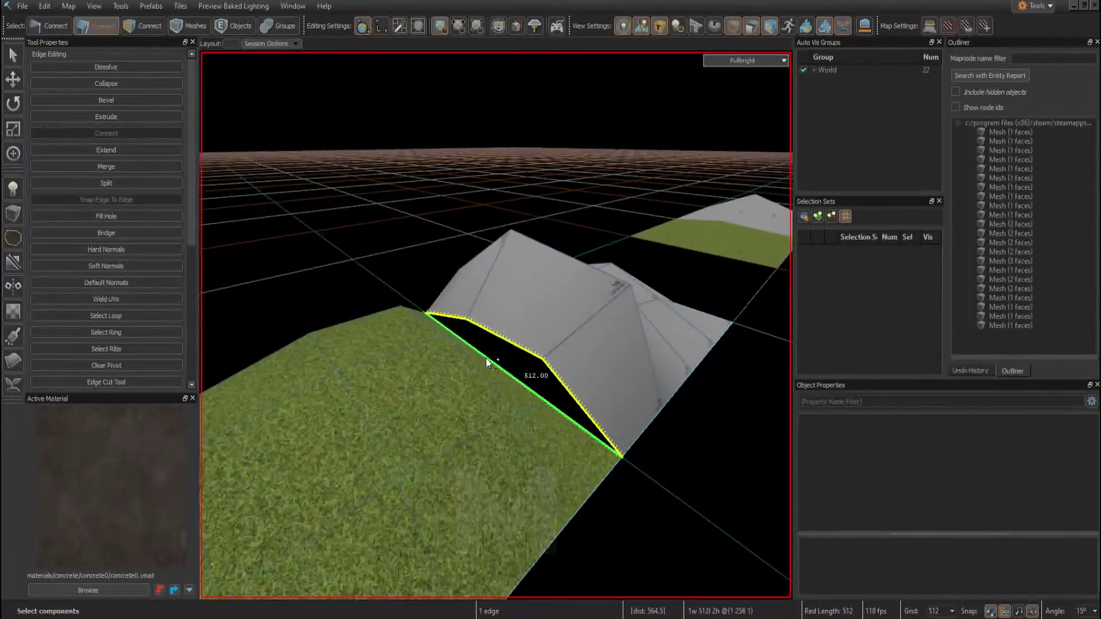
pyautogui.moveTo(486, 358); pyautogui.dragTo(501, 345, button='right')
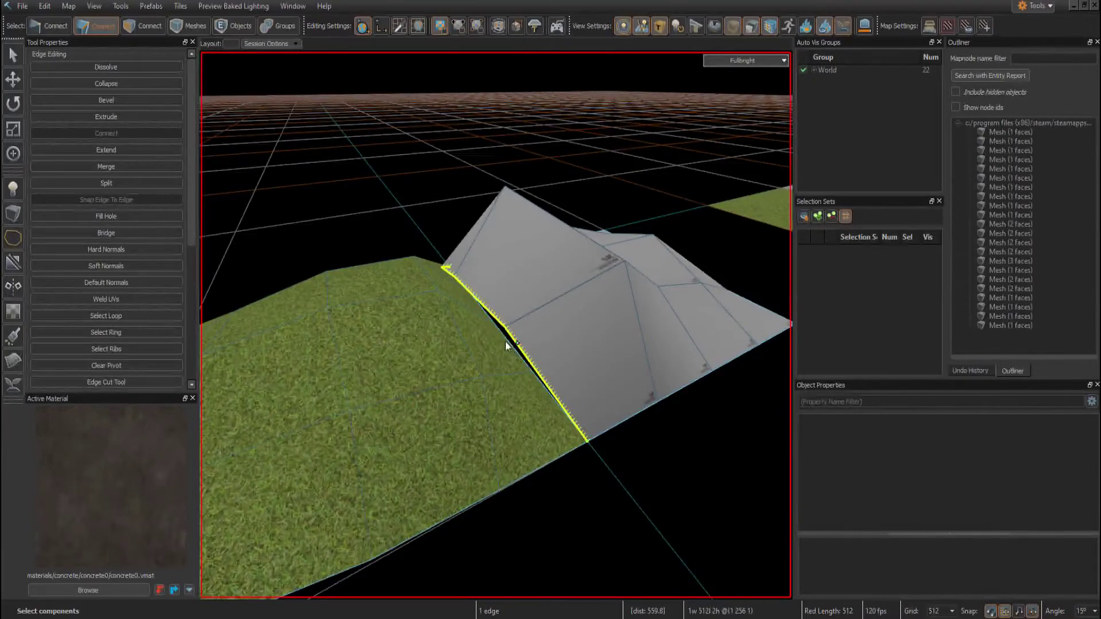
pyautogui.keyDown('shift'); pyautogui.click(508, 344); pyautogui.keyUp('shift')
pyautogui.scroll(-4, 492, 346)
pyautogui.moveTo(491, 347); pyautogui.dragTo(385, 367, button='right')
# Step: Isolate the grass quad and the adjoining grey quad by hiding all unselected geometry
pyautogui.press('3')
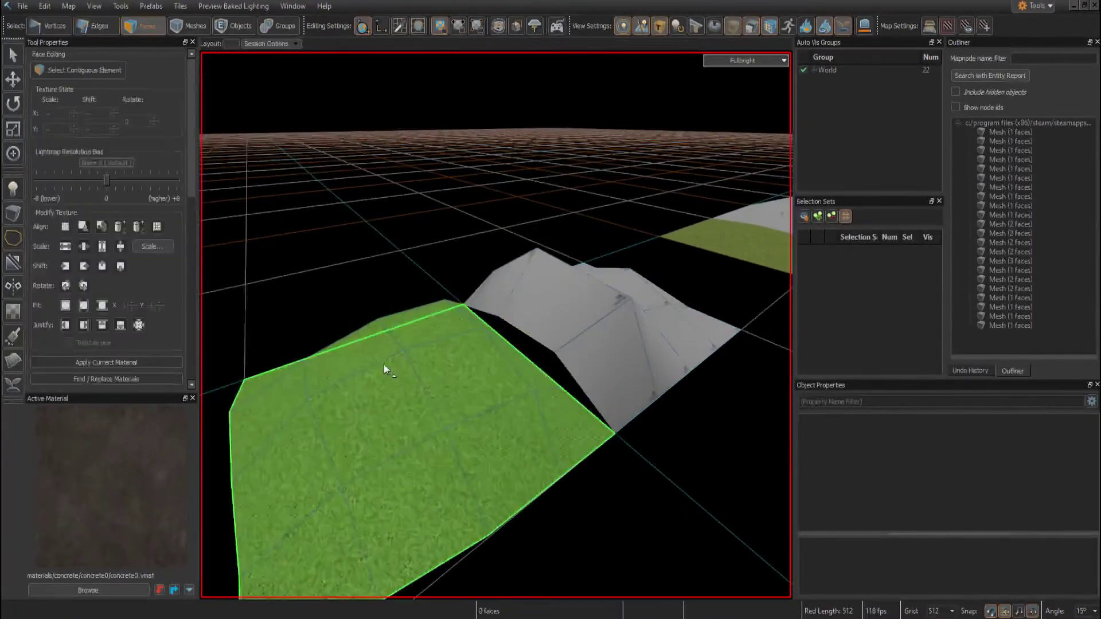
pyautogui.click(384, 365)
pyautogui.keyDown('ctrl'); pyautogui.click(559, 313); pyautogui.keyUp('ctrl')
pyautogui.hotkey('ctrl', 'h')
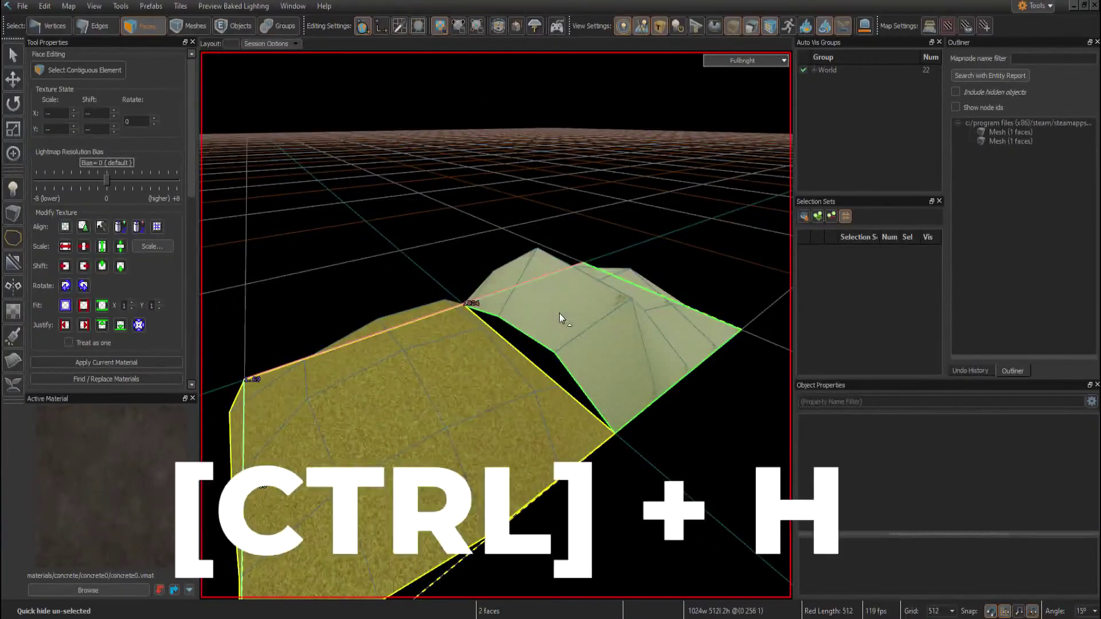
pyautogui.moveTo(559, 313); pyautogui.dragTo(496, 325, button='right')
pyautogui.click(454, 203)
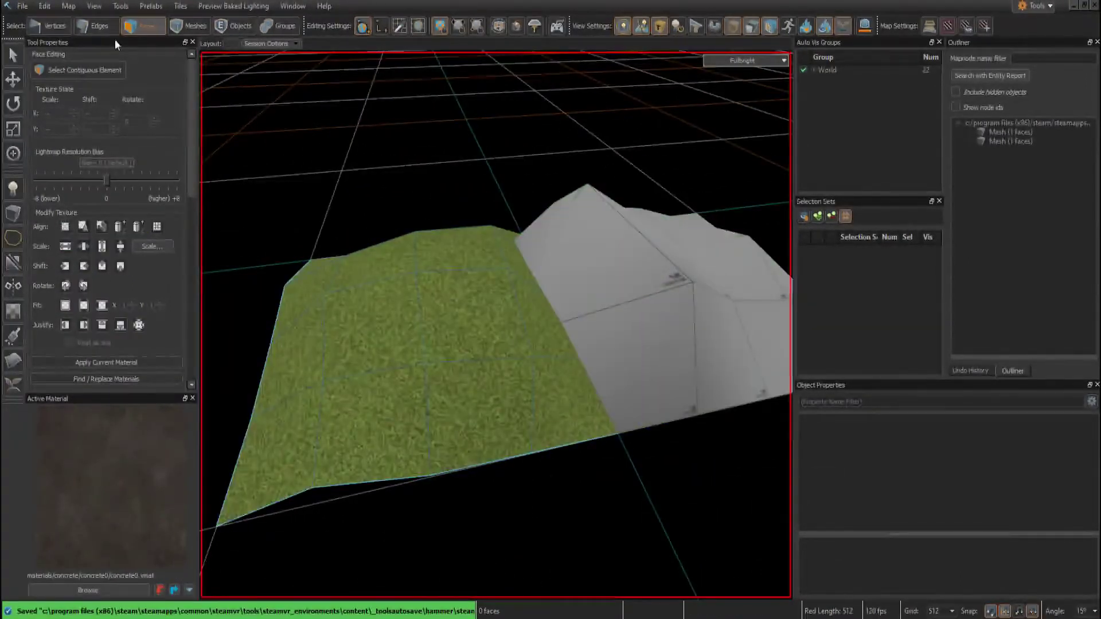
# Step: Merge the facing edges of the grass and grey quads to close the seam, and activate the Displacement tool
pyautogui.click(104, 28)
pyautogui.click(494, 311)
pyautogui.click(559, 313)
pyautogui.moveTo(596, 307); pyautogui.dragTo(535, 318, button='right')
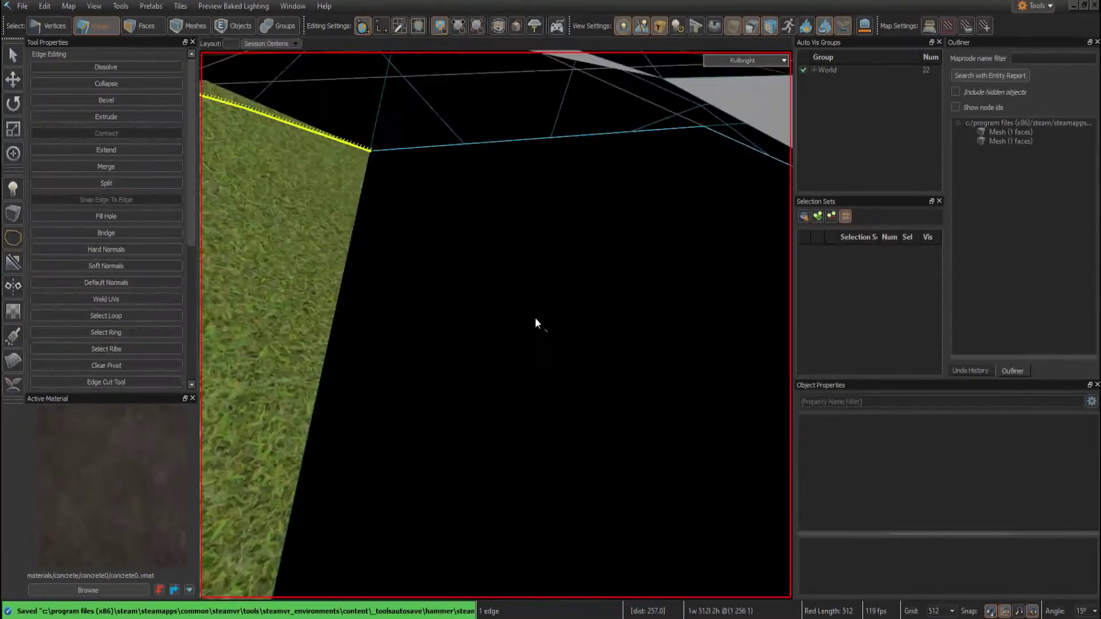
pyautogui.click(445, 281)
pyautogui.click(400, 265)
pyautogui.moveTo(400, 265); pyautogui.dragTo(494, 322, button='right')
pyautogui.keyDown('ctrl'); pyautogui.click(442, 258); pyautogui.keyUp('ctrl')
pyautogui.press('m')
pyautogui.click(13, 361)
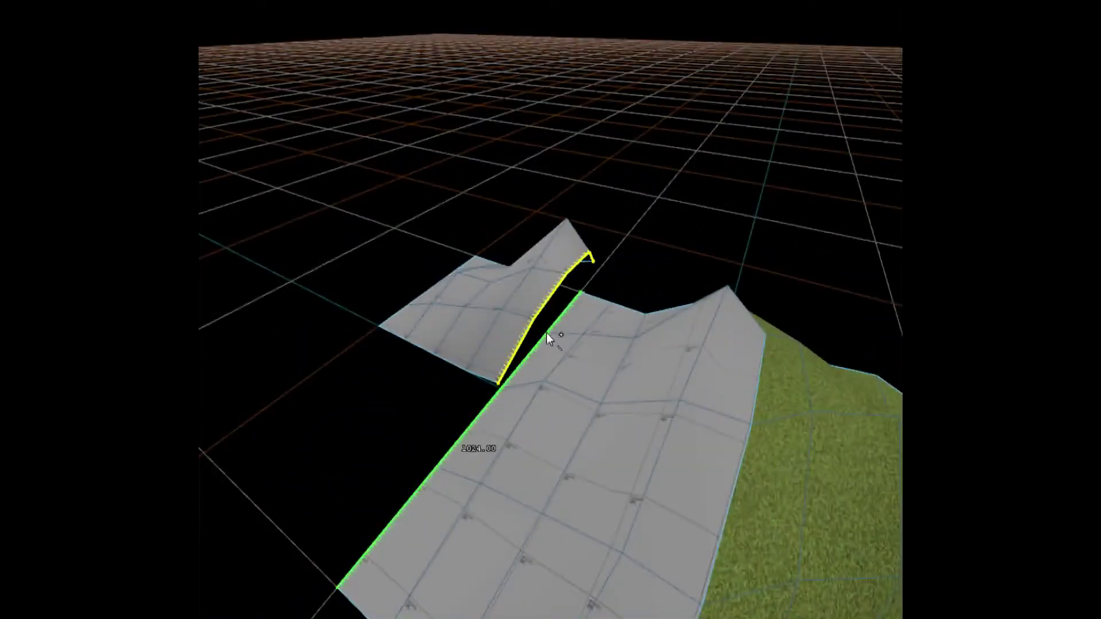
# Step: Try merging the smaller grey mesh's curved edge with the strip's 1024-unit edge, and undo the merge
pyautogui.keyDown('ctrl'); pyautogui.click(546, 333); pyautogui.keyUp('ctrl')
pyautogui.press('m')
pyautogui.hotkey('ctrl', 'z')
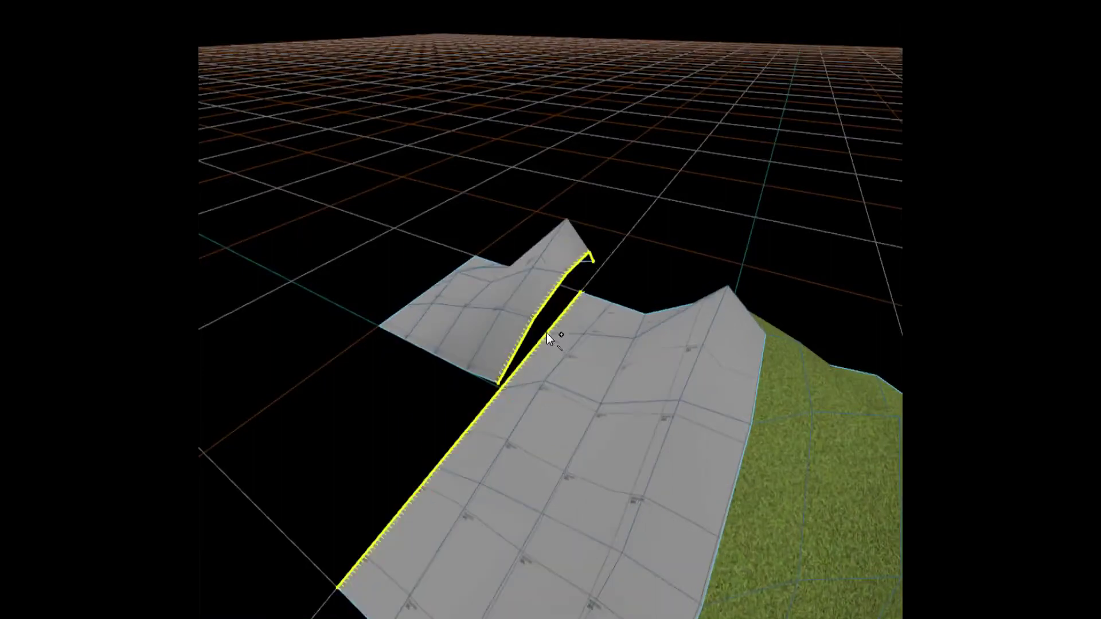
# Step: Extend the rear edge of the long grey strip into an additional quad behind it
pyautogui.moveTo(545, 332); pyautogui.dragTo(549, 303, button='right')
pyautogui.click(607, 284)
pyautogui.moveTo(607, 284); pyautogui.dragTo(607, 284, button='right')
pyautogui.press('n')
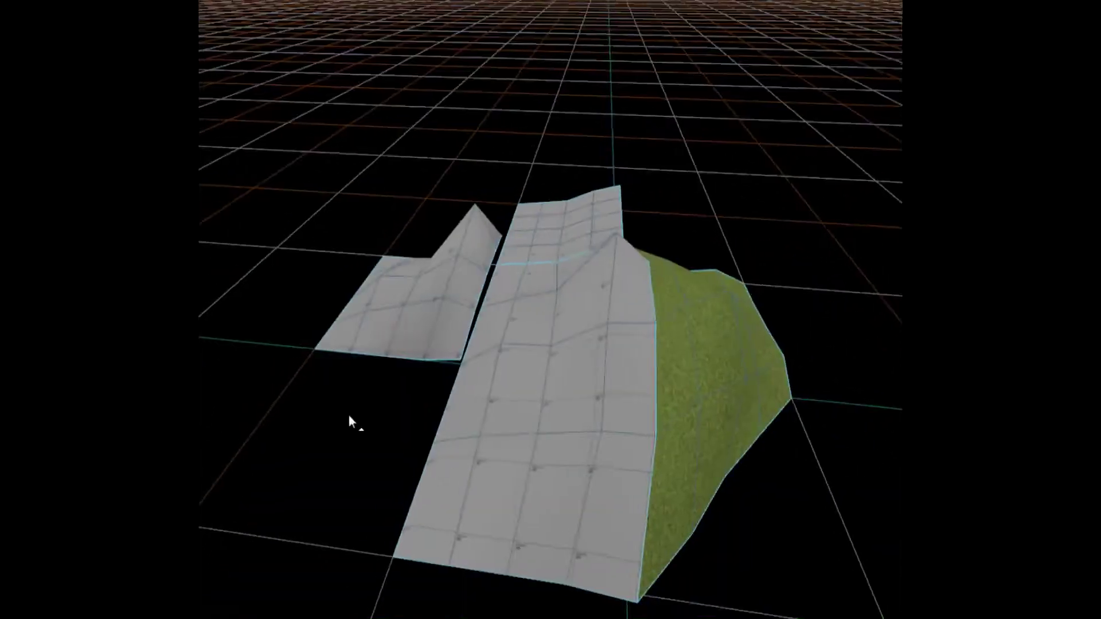
# Step: Merge the smaller grey mesh's open edge with the long side edge of the neighbouring grey strip
pyautogui.press('4')
pyautogui.press('2')
pyautogui.press('m')
pyautogui.scroll(-3, 442, 291)
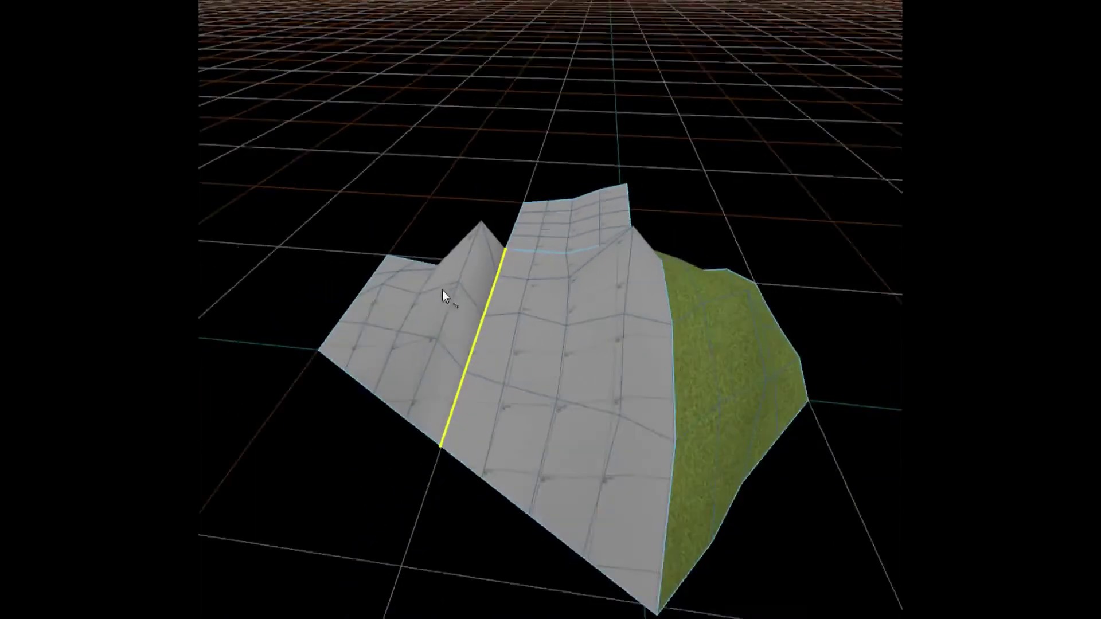
# Step: Select all the joined displacement meshes and apply the grass material to them
pyautogui.hotkey('shift', 'v')
pyautogui.moveTo(494, 260); pyautogui.dragTo(494, 261)
pyautogui.moveTo(549, 304); pyautogui.dragTo(549, 303, button='right')
pyautogui.press('4')
pyautogui.click(610, 439)
pyautogui.keyDown('ctrl'); pyautogui.click(751, 412); pyautogui.keyUp('ctrl')
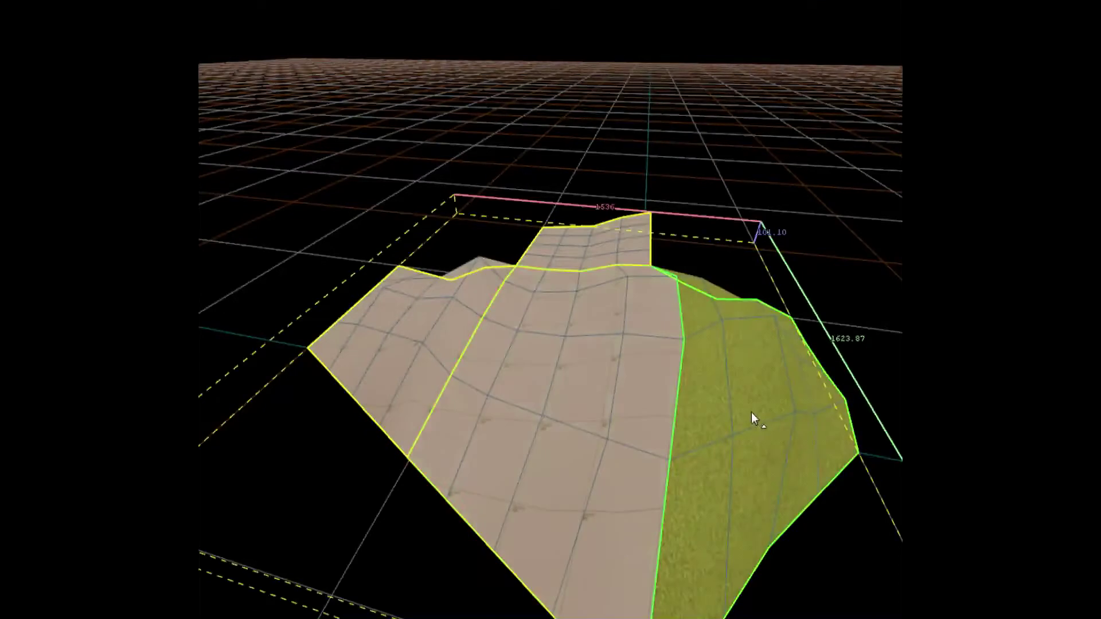
pyautogui.hotkey('shift', 't')
pyautogui.click(508, 179)
pyautogui.moveTo(508, 179); pyautogui.dragTo(508, 179, button='right')
pyautogui.press('d')
pyautogui.press('z')
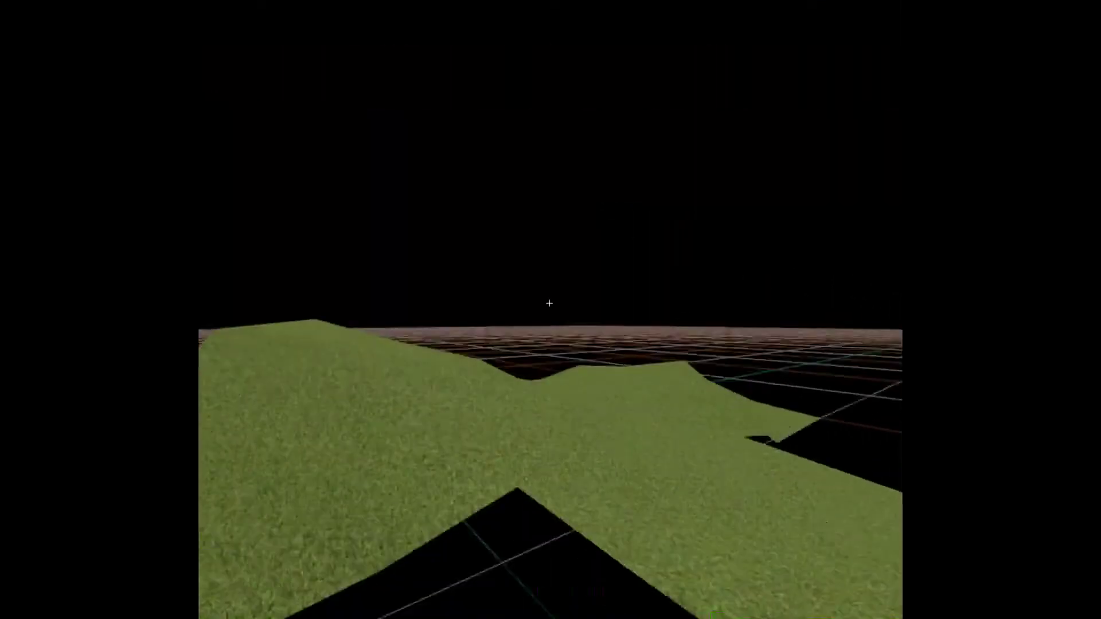
pyautogui.press('s')
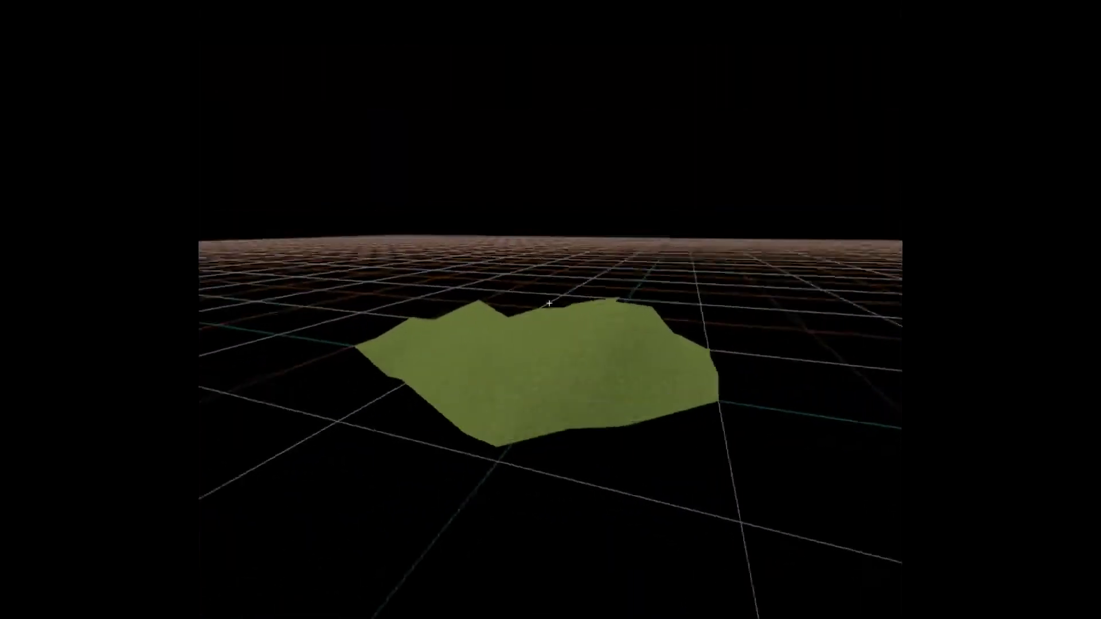
pyautogui.press('z')
# Step: Try to merge the raised edge of the grass displacement with the flat 1024-unit edge beside it
pyautogui.click(87, 28)
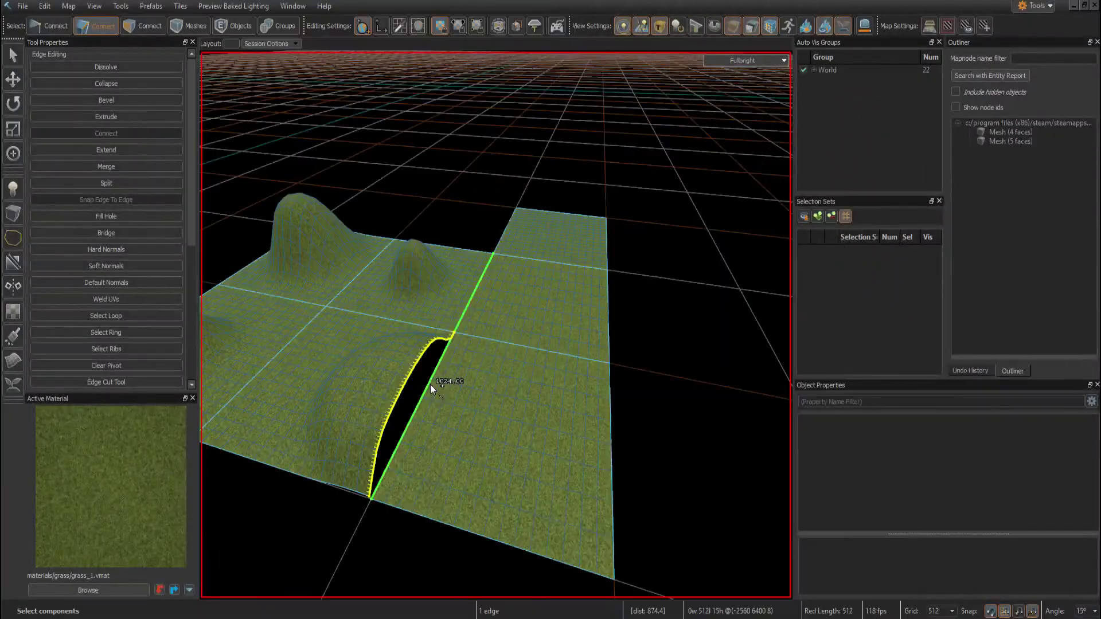
pyautogui.keyDown('ctrl'); pyautogui.click(430, 384); pyautogui.keyUp('ctrl')
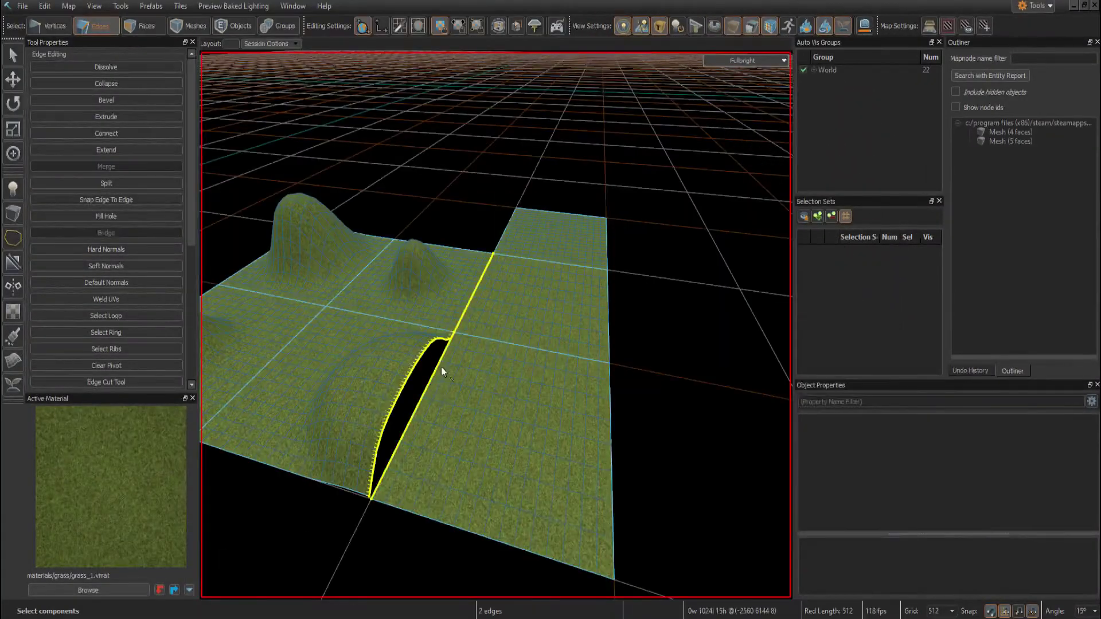
pyautogui.press('m')
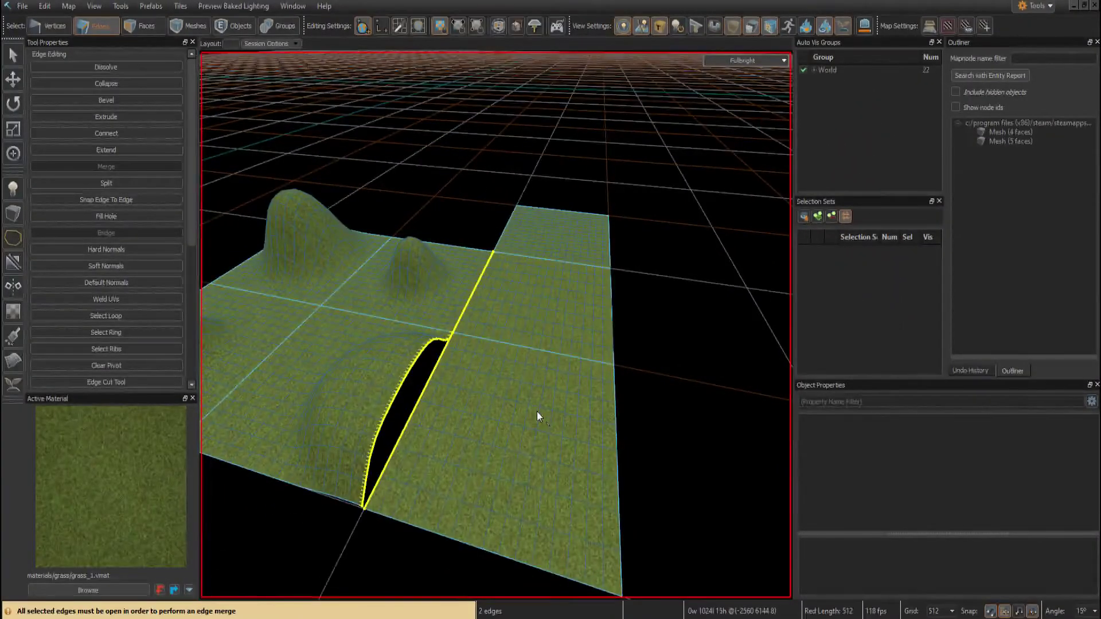
# Step: Cut the 512 by 1024 grass face into a 512-unit front face and two narrower faces behind it
pyautogui.click(154, 25)
pyautogui.click(524, 298)
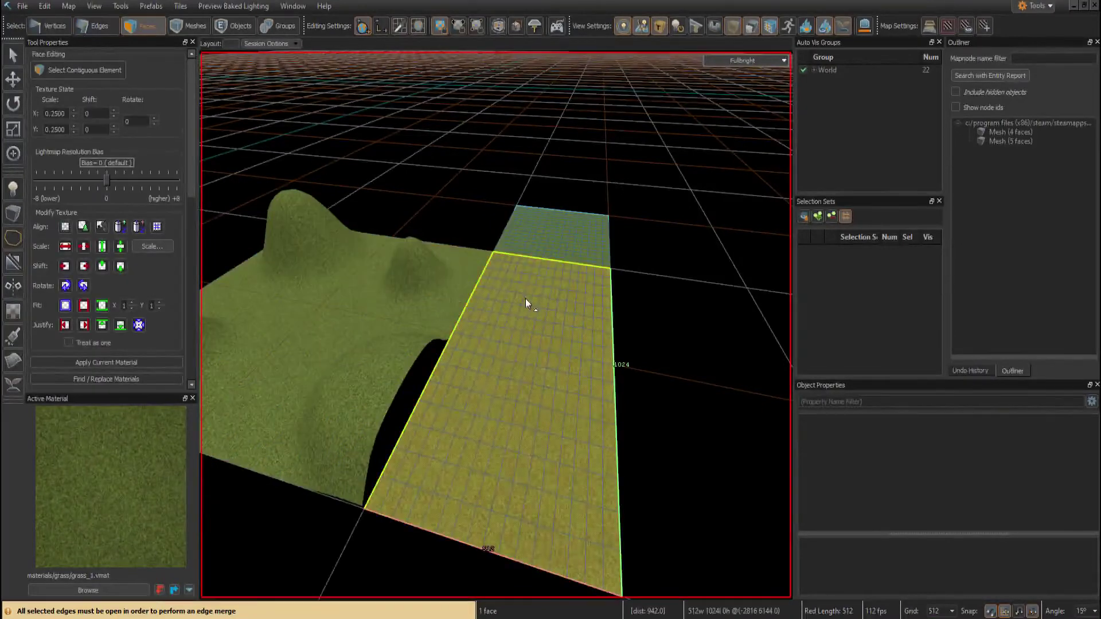
pyautogui.hotkey('ctrl', 'd')
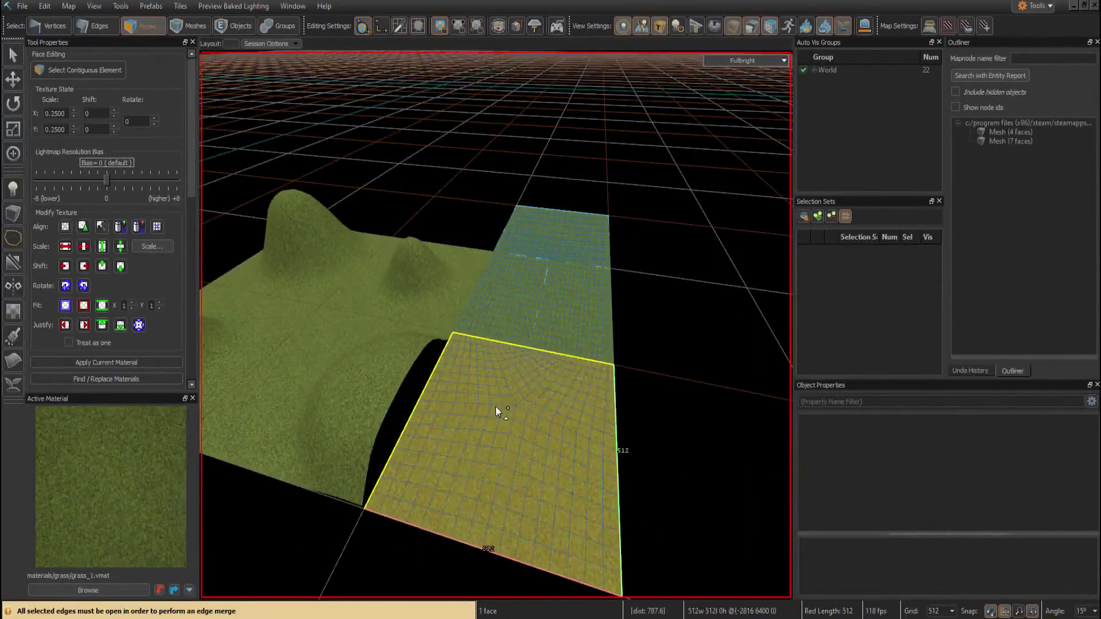
# Step: Combine the two narrow faces behind the front grass face into one, and undo the combination
pyautogui.click(522, 273)
pyautogui.keyDown('shift'); pyautogui.click(570, 317); pyautogui.keyUp('shift')
pyautogui.press('BackSpace')
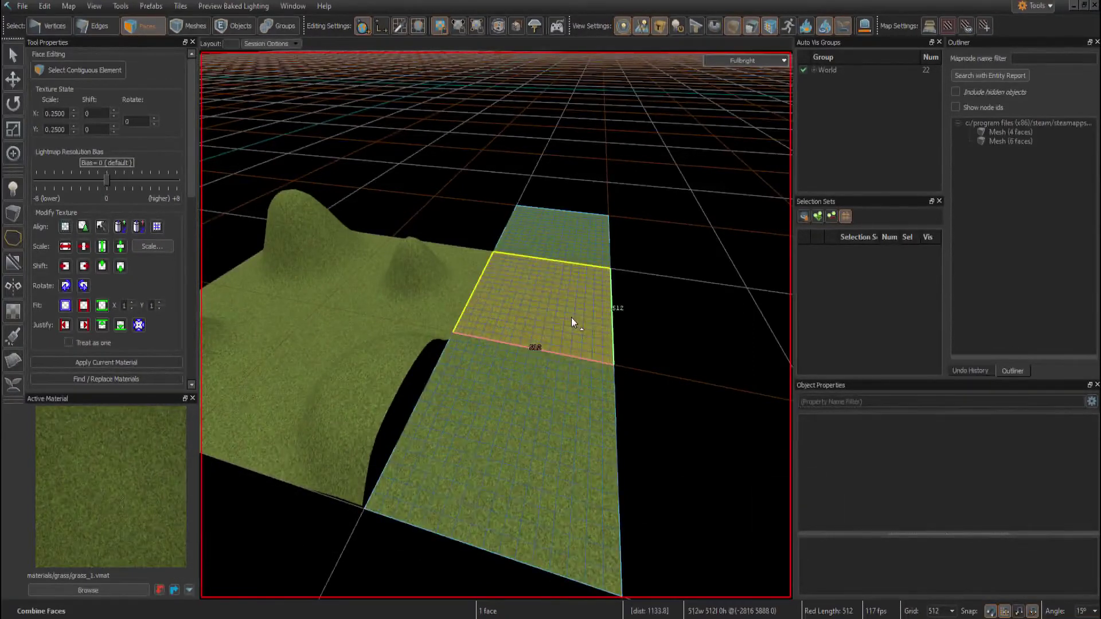
pyautogui.hotkey('ctrl', 'z')
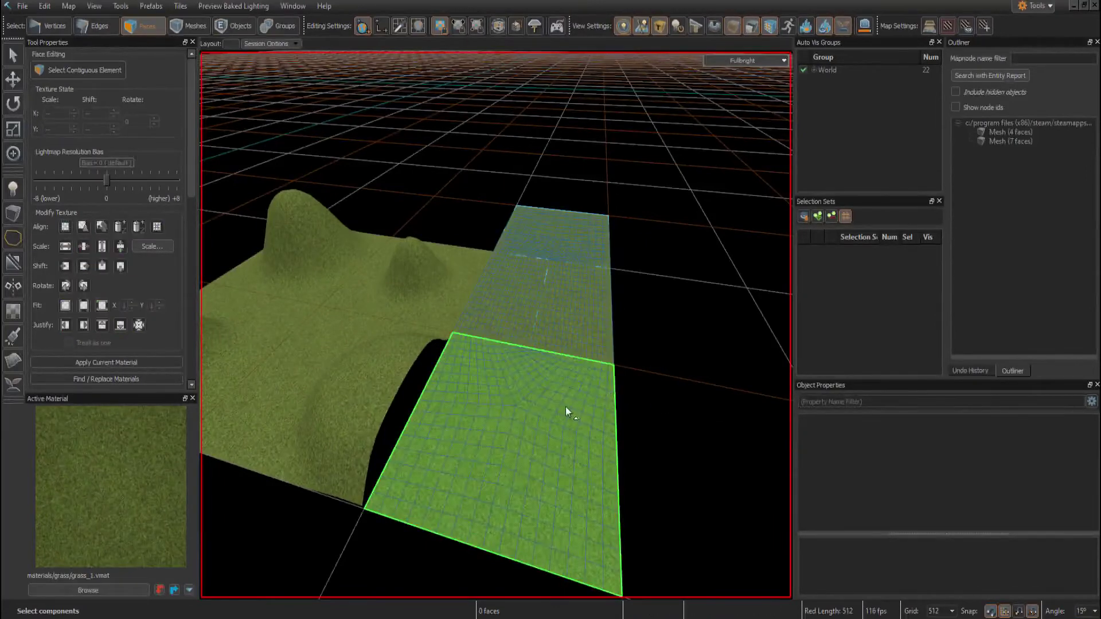
# Step: Isolate the front 512-unit grass face and select the extra vertex in the middle of its rear edge
pyautogui.click(565, 407)
pyautogui.hotkey('shift', 'h')
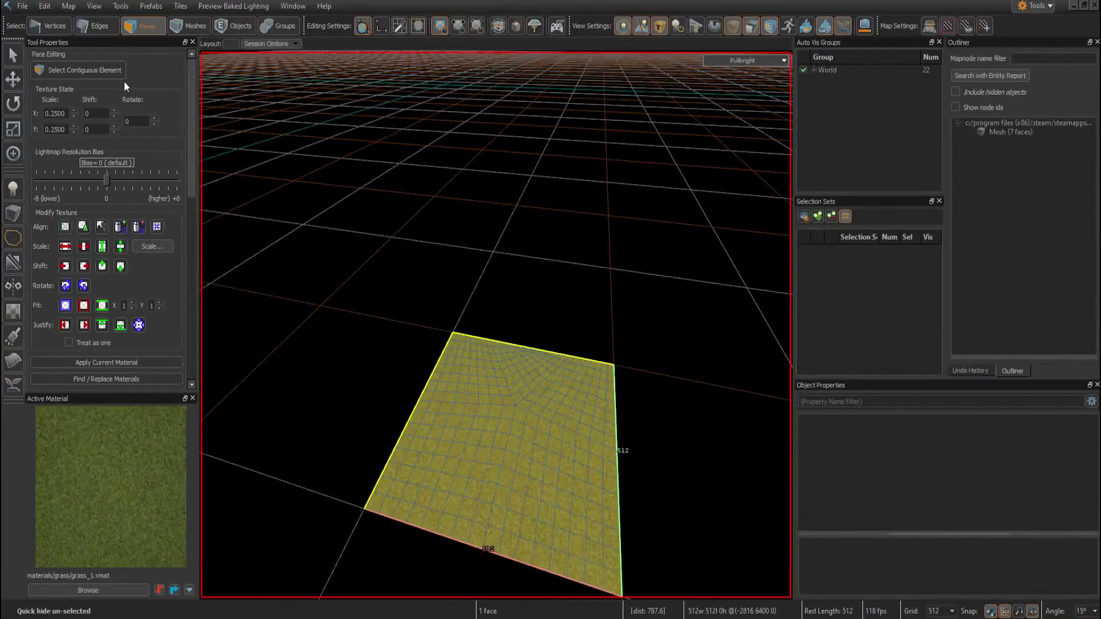
pyautogui.click(50, 31)
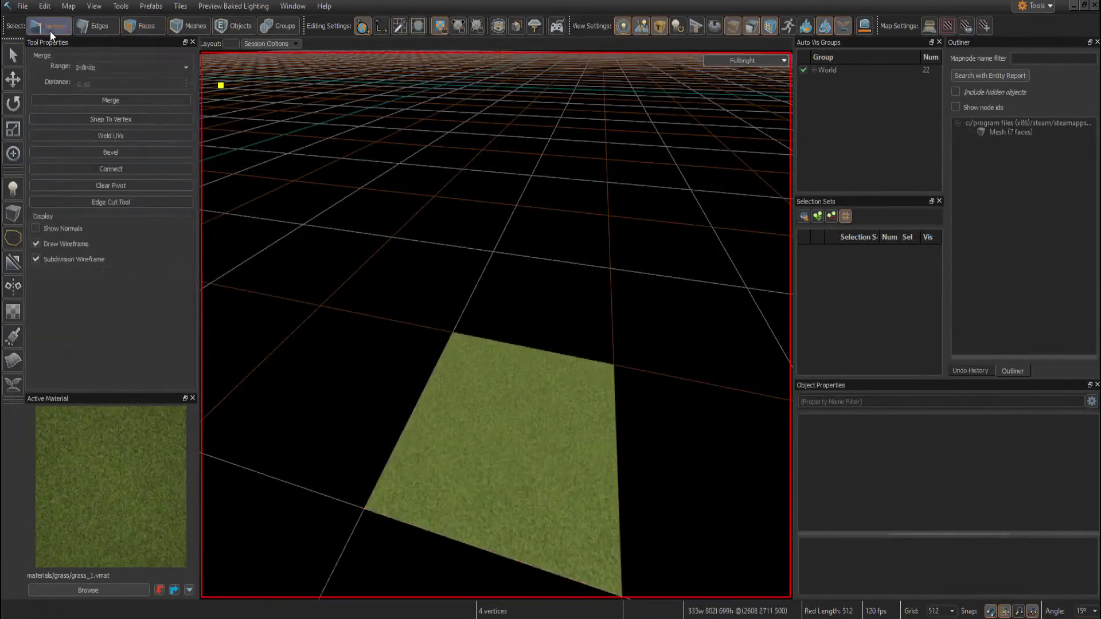
pyautogui.click(529, 347)
pyautogui.hotkey('ctrl', 'h')
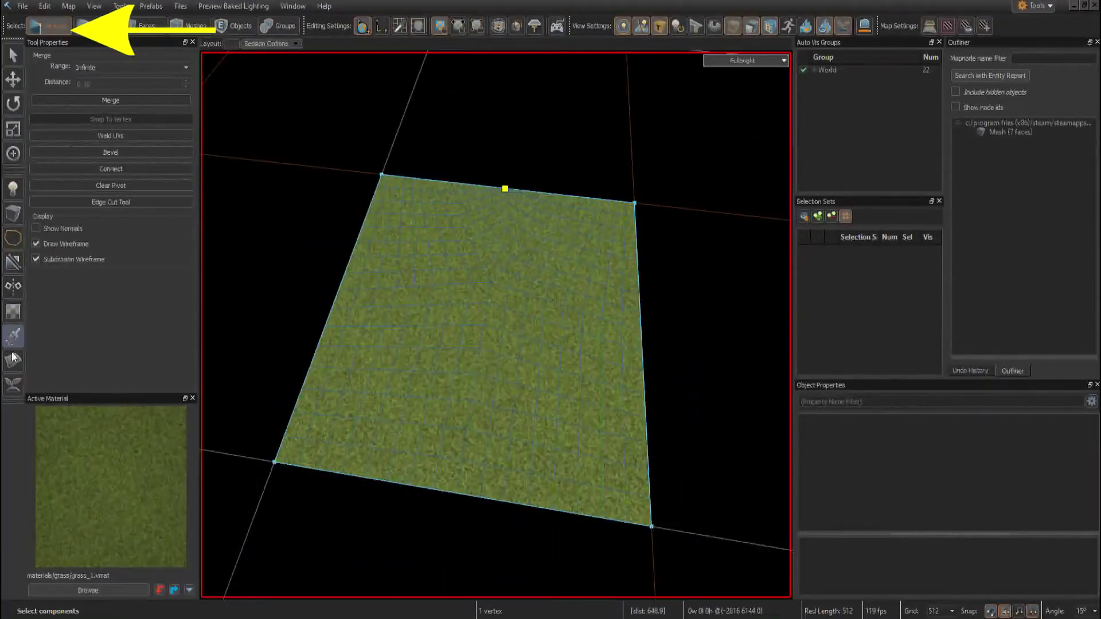
# Step: Set the isolated grass face to subdivision Level 1 and show its vertices again
pyautogui.click(143, 26)
pyautogui.click(548, 363)
pyautogui.scroll(-5, 126, 283)
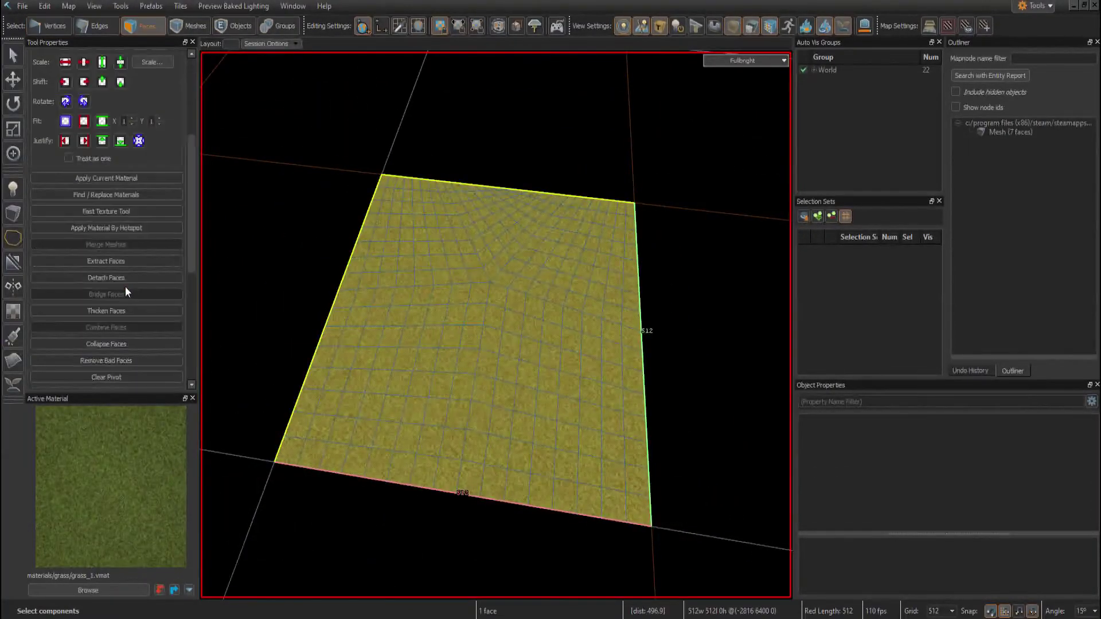
pyautogui.scroll(-3, 127, 280)
pyautogui.click(95, 211)
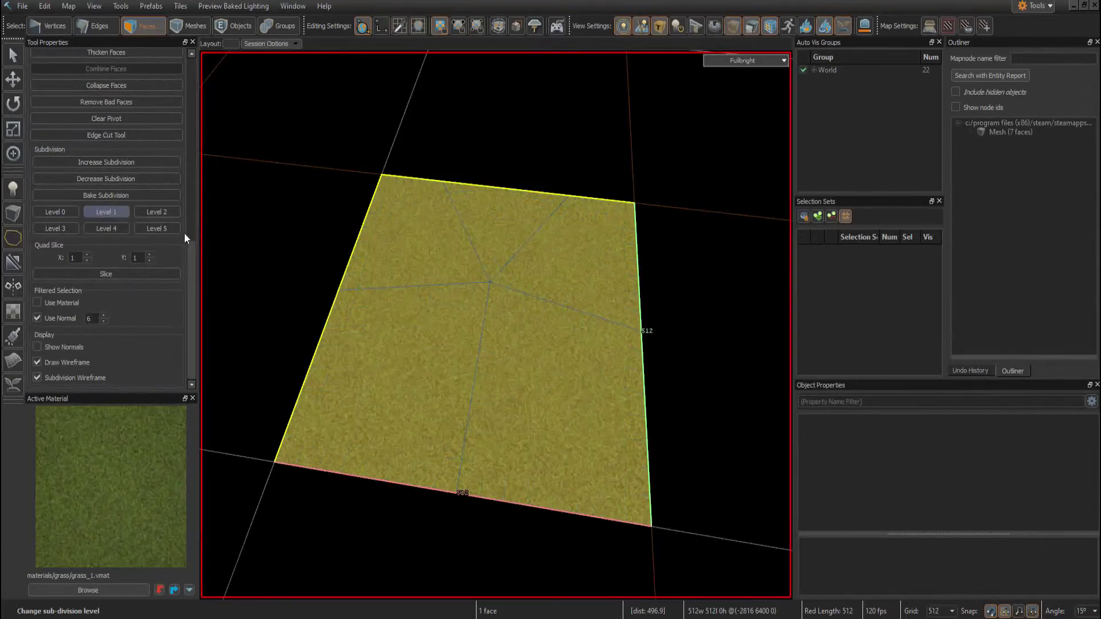
pyautogui.click(68, 27)
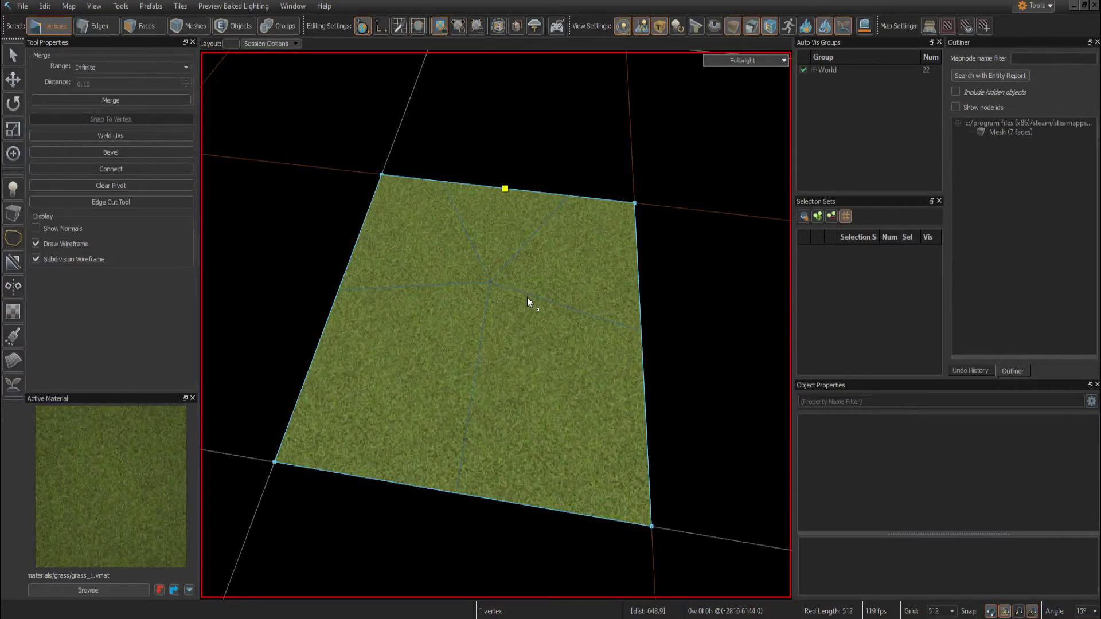
# Step: Delete the selected vertex from the grass face's rear edge, quad-slice the face, and undo the slice
pyautogui.press('Delete')
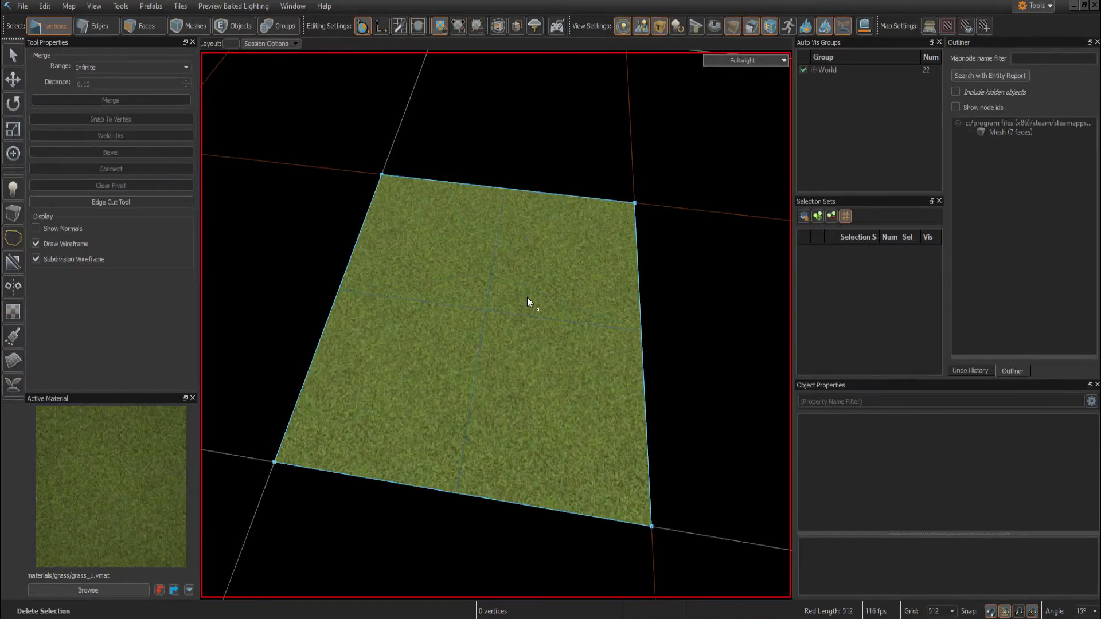
pyautogui.click(134, 26)
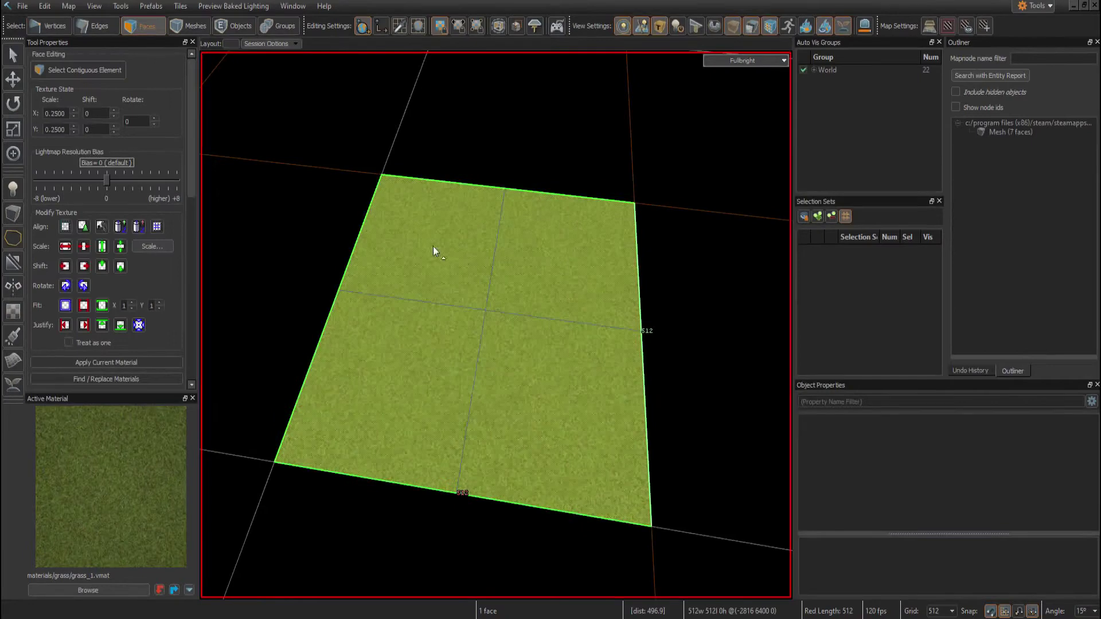
pyautogui.press('c')
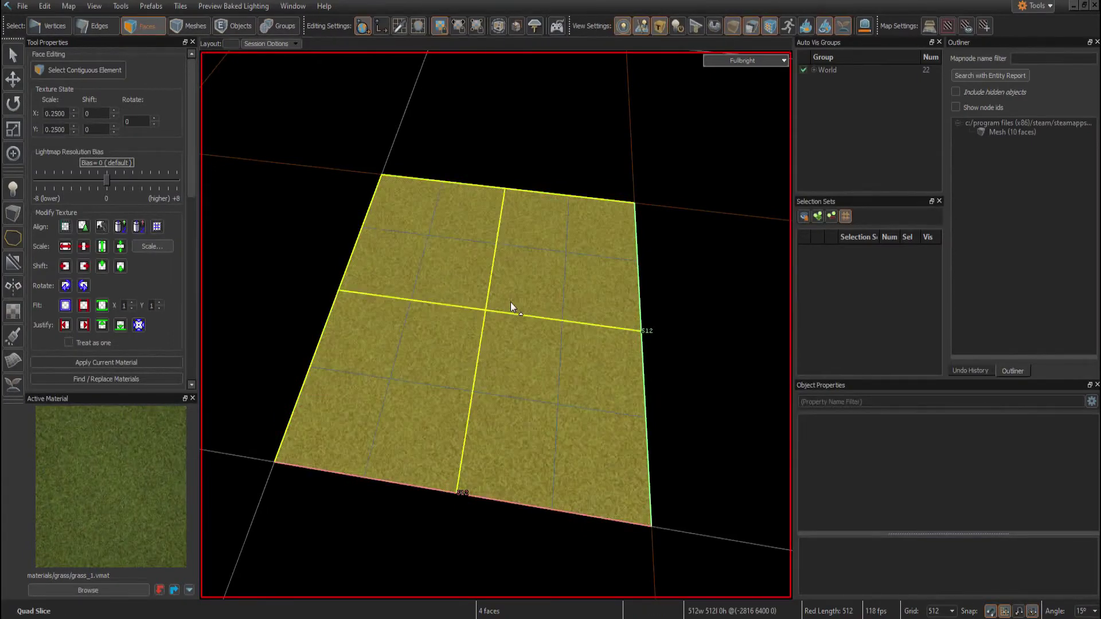
pyautogui.click(476, 295)
pyautogui.hotkey('ctrl', 'z')
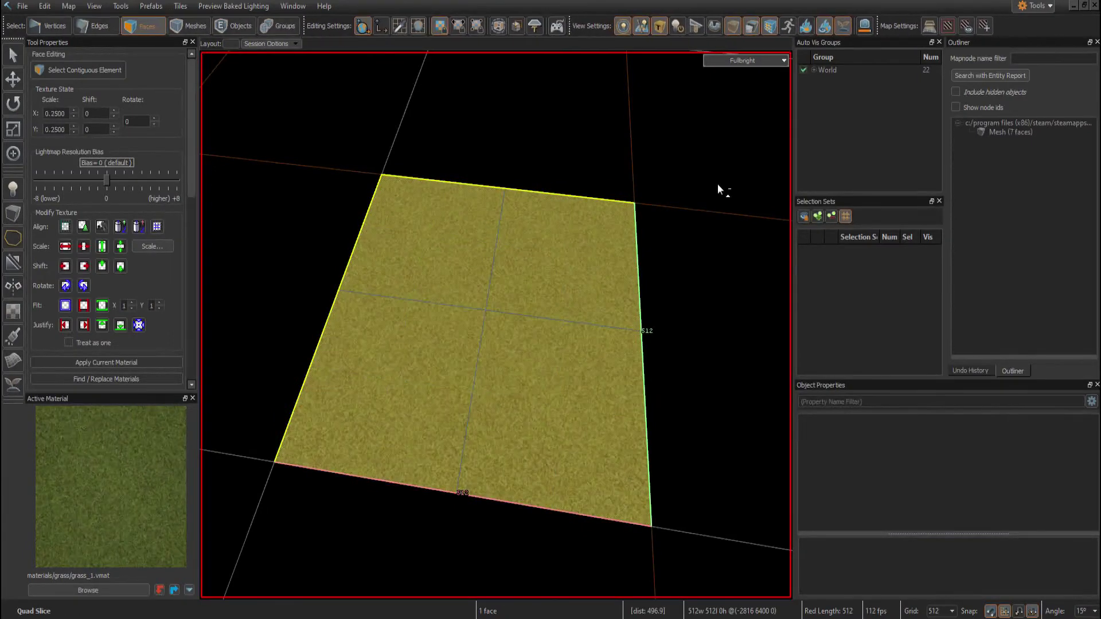
# Step: Unhide the hidden meshes and add the grass faces surrounding the front face to the selection
pyautogui.press('u')
pyautogui.scroll(-2, 718, 184)
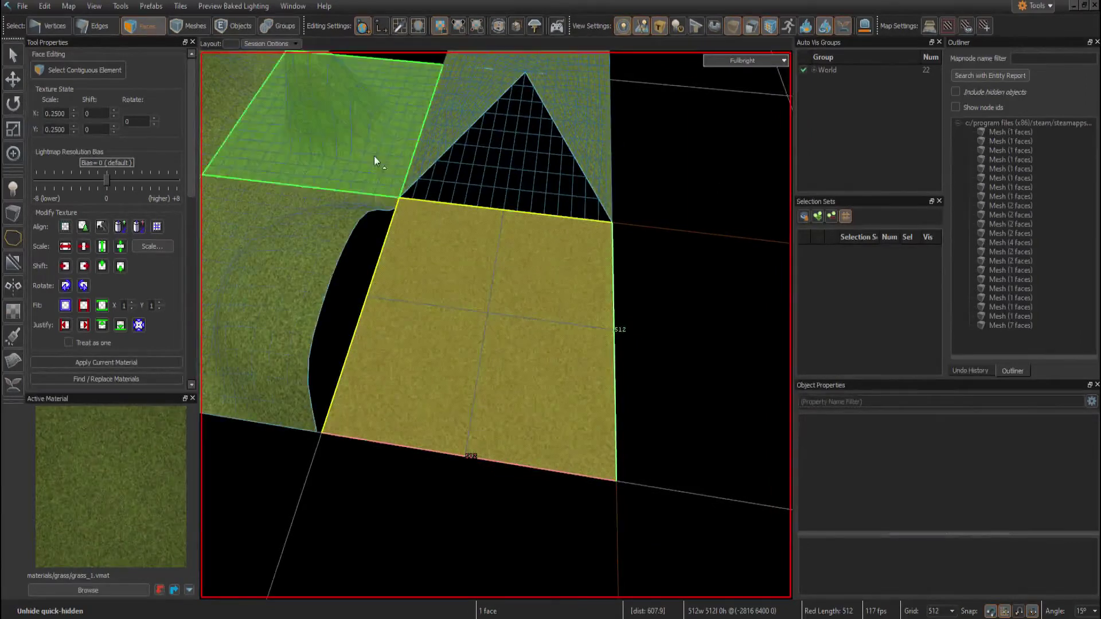
pyautogui.doubleClick(372, 156)
pyautogui.keyDown('ctrl'); pyautogui.click(423, 260); pyautogui.keyUp('ctrl')
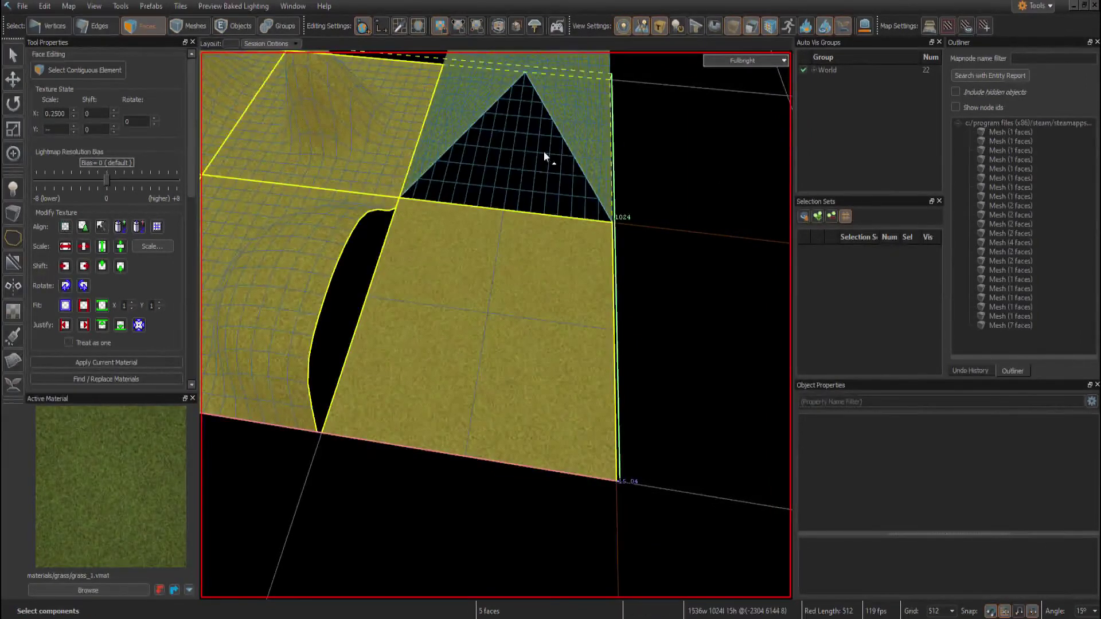
pyautogui.keyDown('ctrl'); pyautogui.click(446, 95); pyautogui.keyUp('ctrl')
pyautogui.moveTo(558, 132); pyautogui.dragTo(496, 325, button='right')
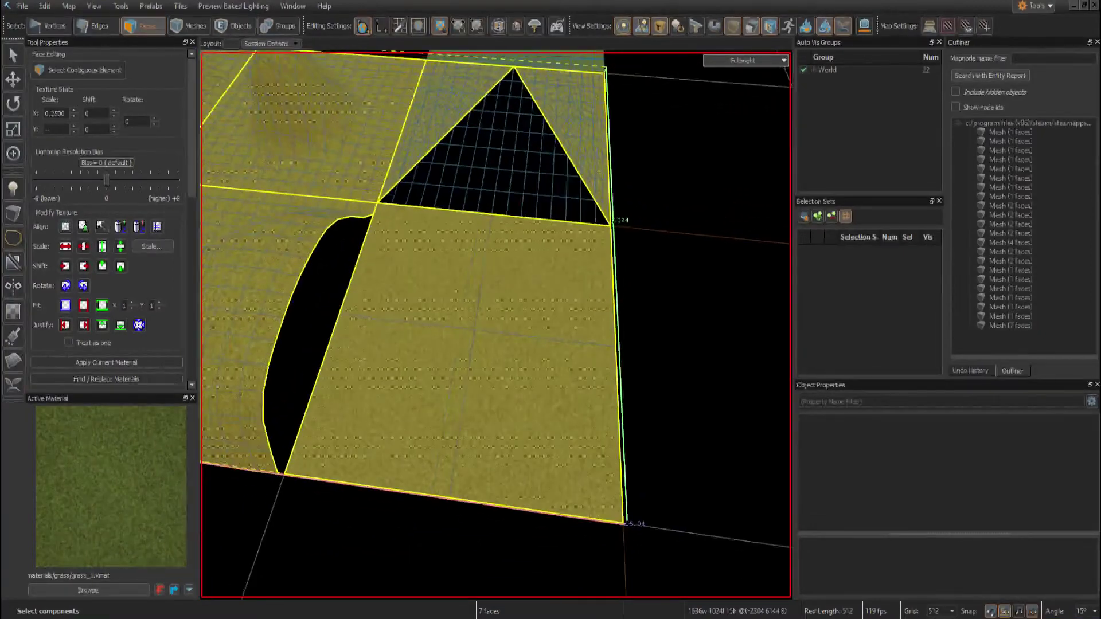
pyautogui.keyDown('ctrl'); pyautogui.click(444, 113); pyautogui.keyUp('ctrl')
# Step: Undo back to the finely subdivided front face with its extra rear vertex, and show the surrounding terrain again
pyautogui.hotkey('ctrl', 'z')
pyautogui.hotkey('ctrl', 'z')
pyautogui.hotkey('ctrl', 'z')
pyautogui.hotkey('ctrl', 'z')
pyautogui.hotkey('ctrl', 'z')
pyautogui.hotkey('ctrl', 'z')
pyautogui.hotkey('ctrl', 'z')
pyautogui.hotkey('ctrl', 'z')
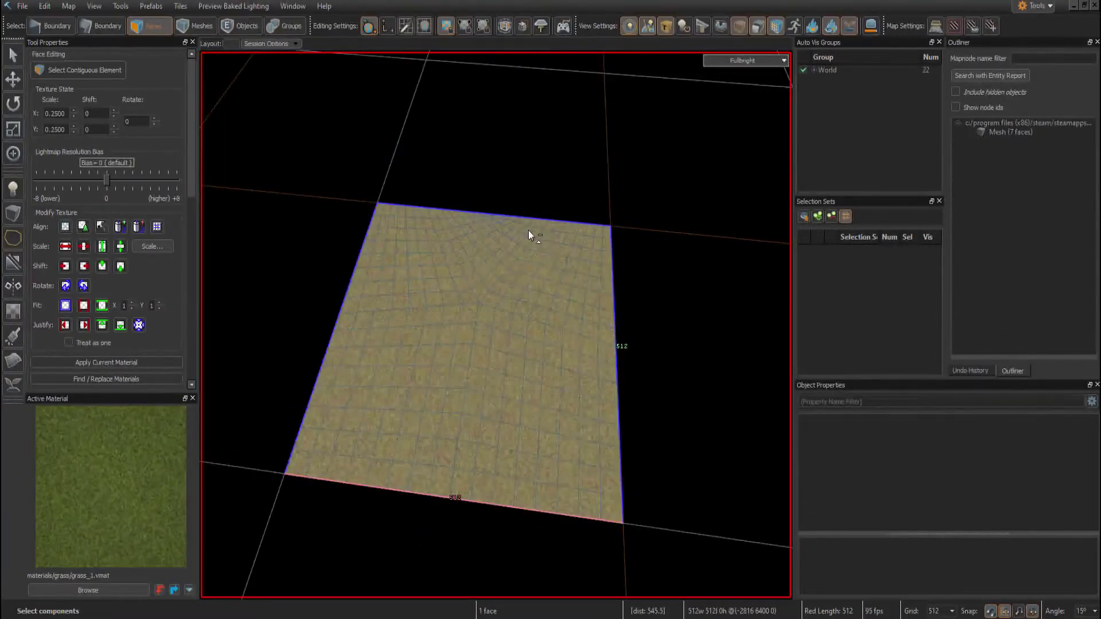
pyautogui.hotkey('shift', 't')
pyautogui.click(100, 27)
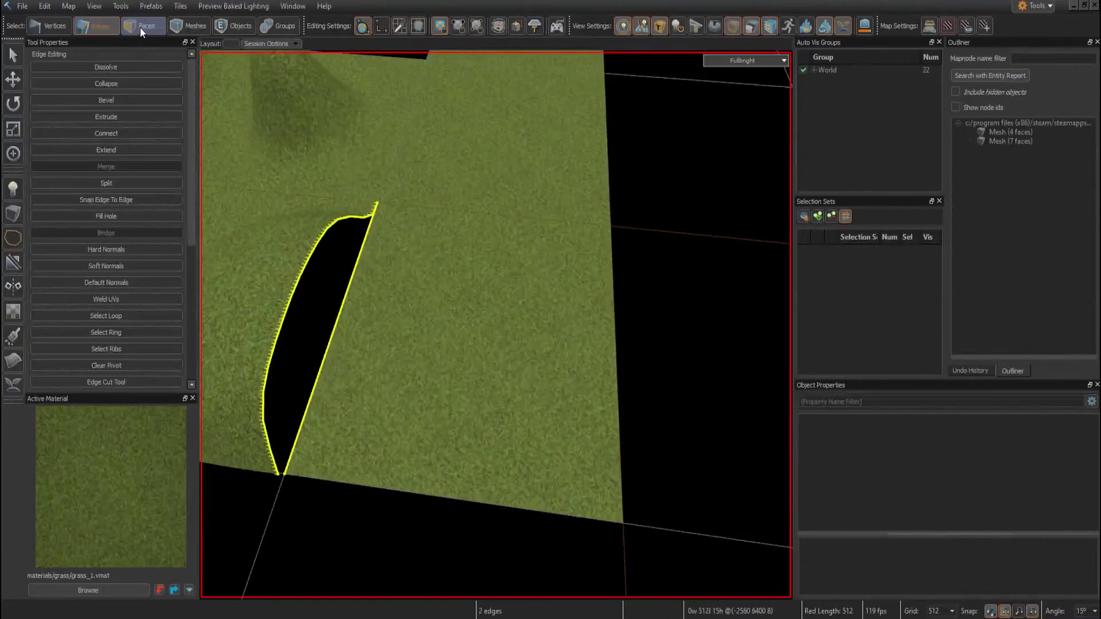
pyautogui.press('3')
# Step: Combine the two narrow faces behind the front grass face into one
pyautogui.click(490, 358)
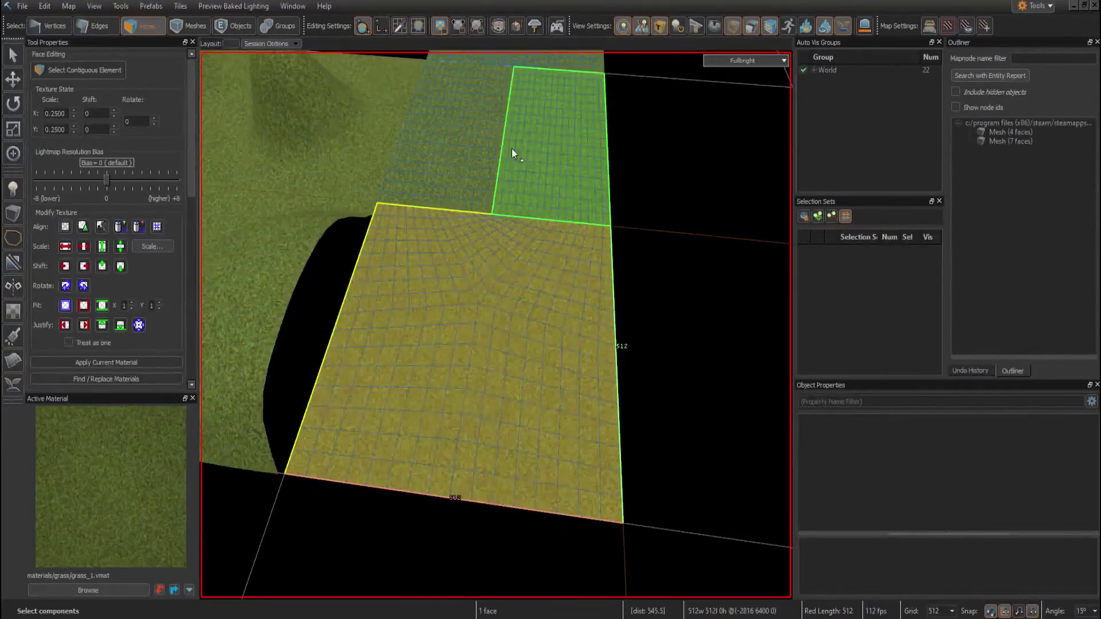
pyautogui.click(511, 149)
pyautogui.keyDown('shift'); pyautogui.click(476, 140); pyautogui.keyUp('shift')
pyautogui.press('BackSpace')
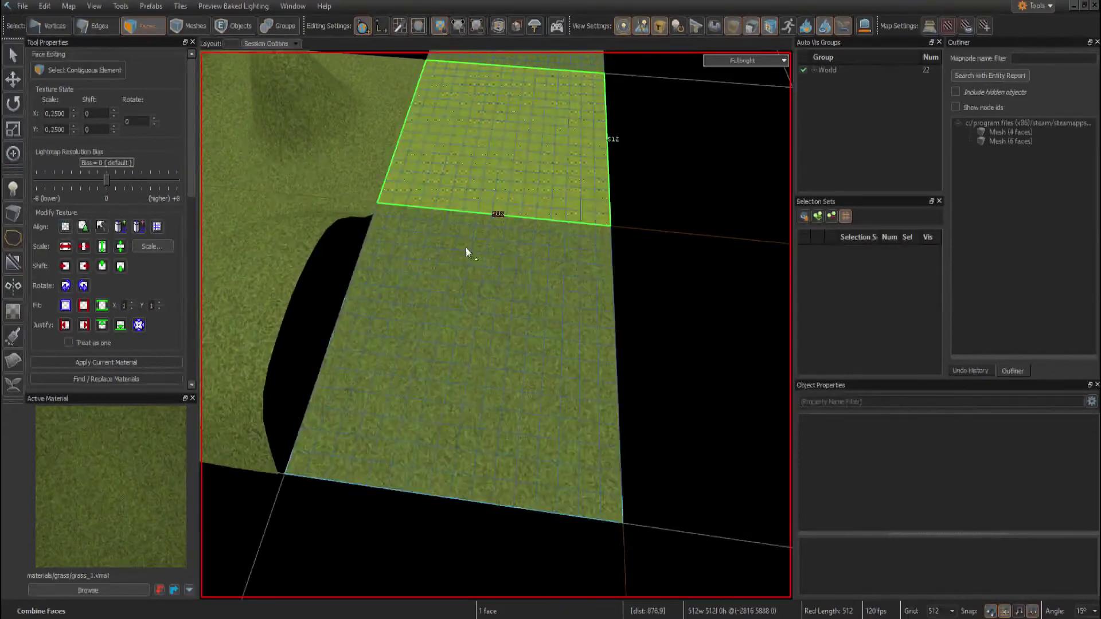
pyautogui.scroll(-2, 516, 166)
# Step: Raise the combined grass face behind the front one and lower it back to the ground, repeating the move
pyautogui.click(508, 156)
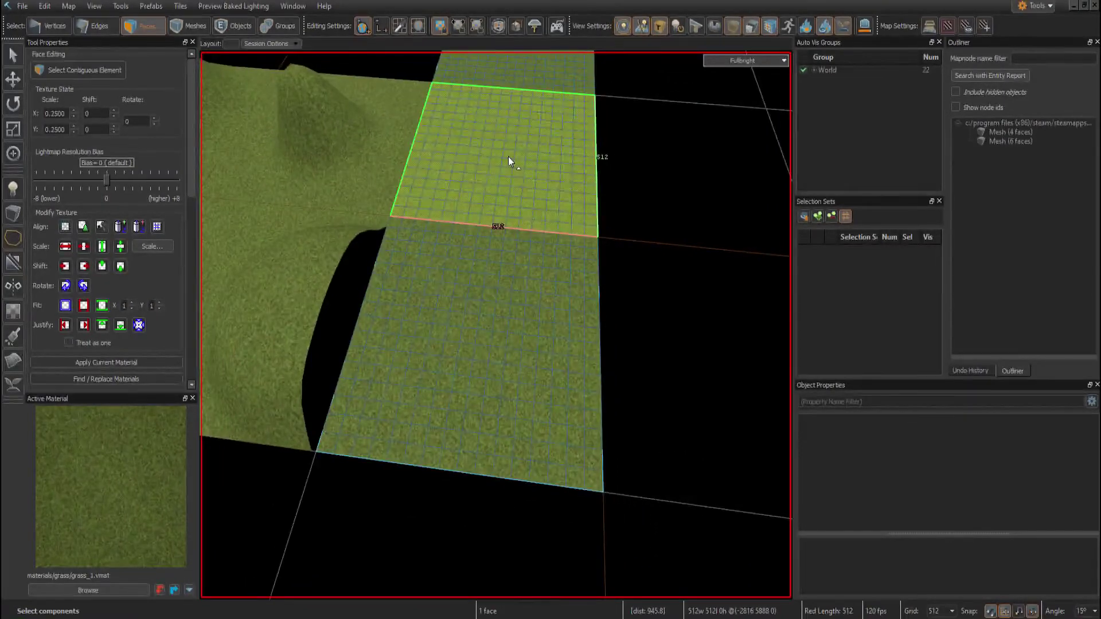
pyautogui.press('Up')
pyautogui.press('Down')
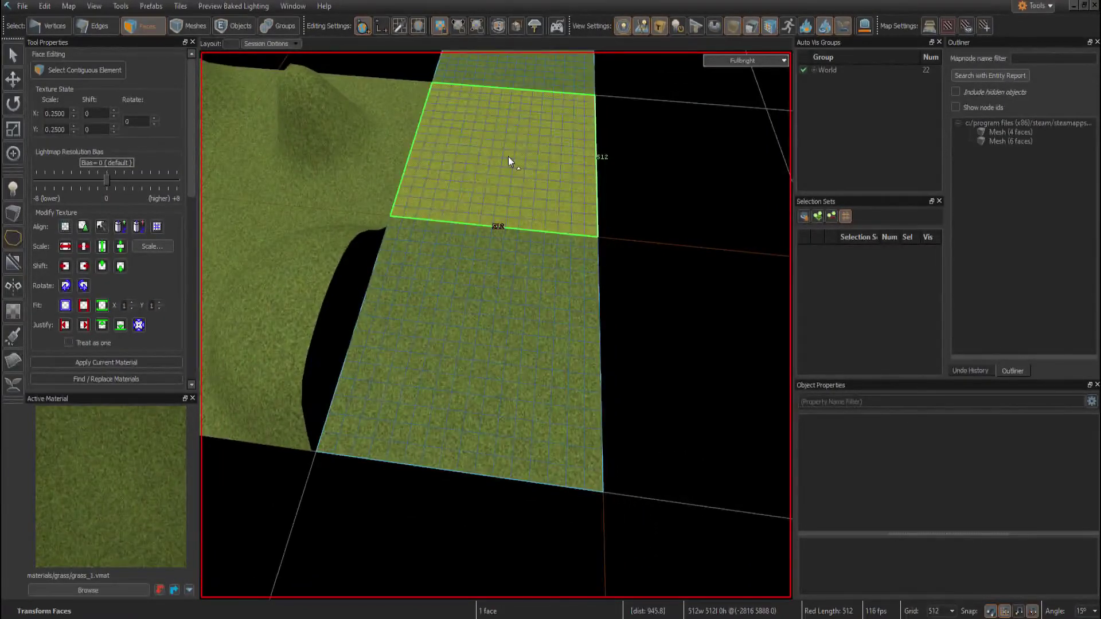
pyautogui.press('t')
pyautogui.press('z')
pyautogui.press('w')
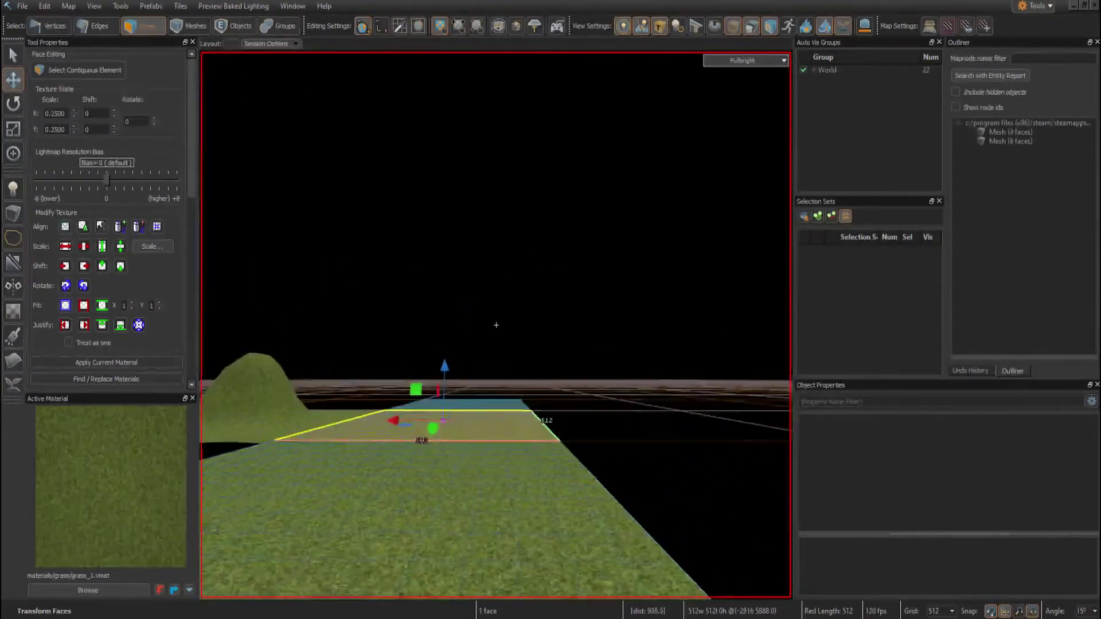
pyautogui.press('z')
pyautogui.press('Up')
pyautogui.scroll(-3, 477, 216)
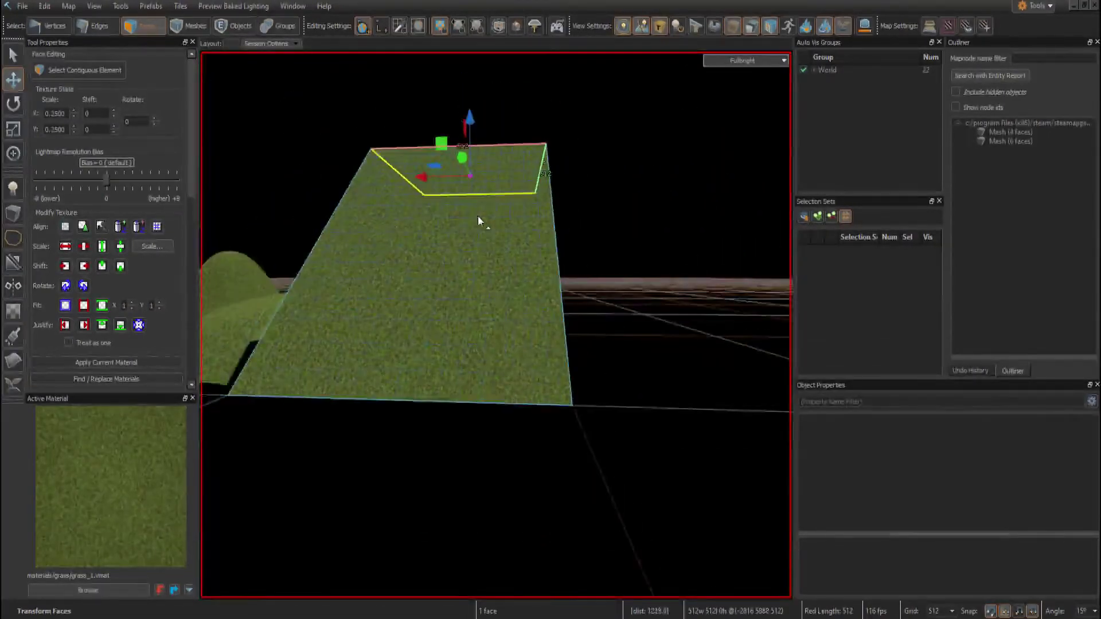
pyautogui.press('Down')
pyautogui.scroll(2, 477, 216)
pyautogui.press('Up')
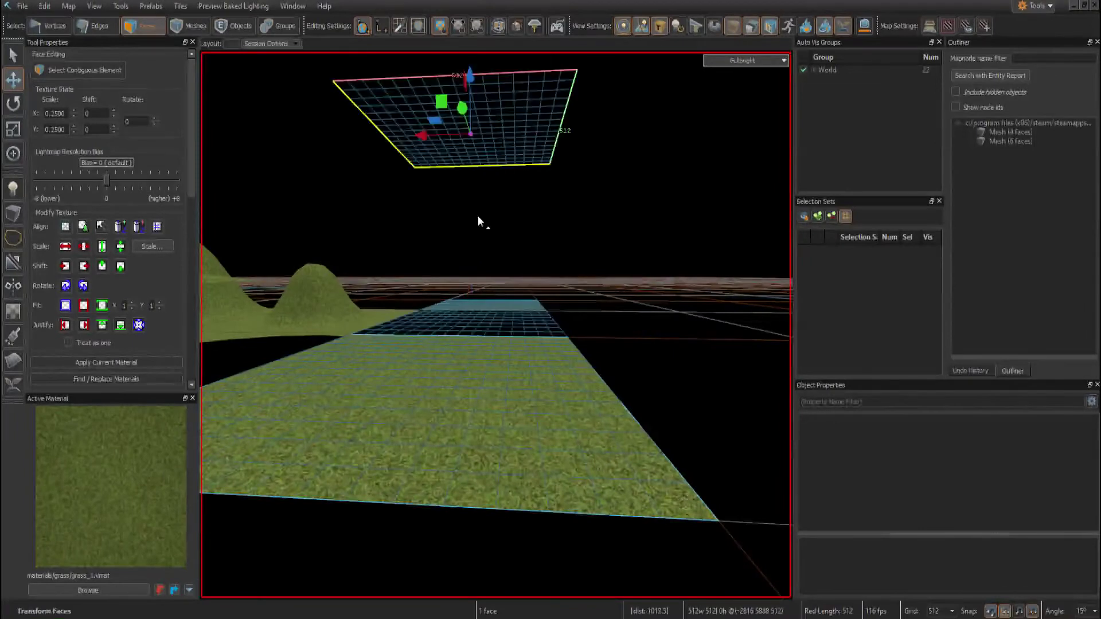
pyautogui.press('Down')
# Step: Try to merge the two edges bordering the gap between the front grass face and the sculpted terrain
pyautogui.scroll(2, 477, 215)
pyautogui.press('z')
pyautogui.press('s')
pyautogui.press('w')
pyautogui.press('z')
pyautogui.click(107, 31)
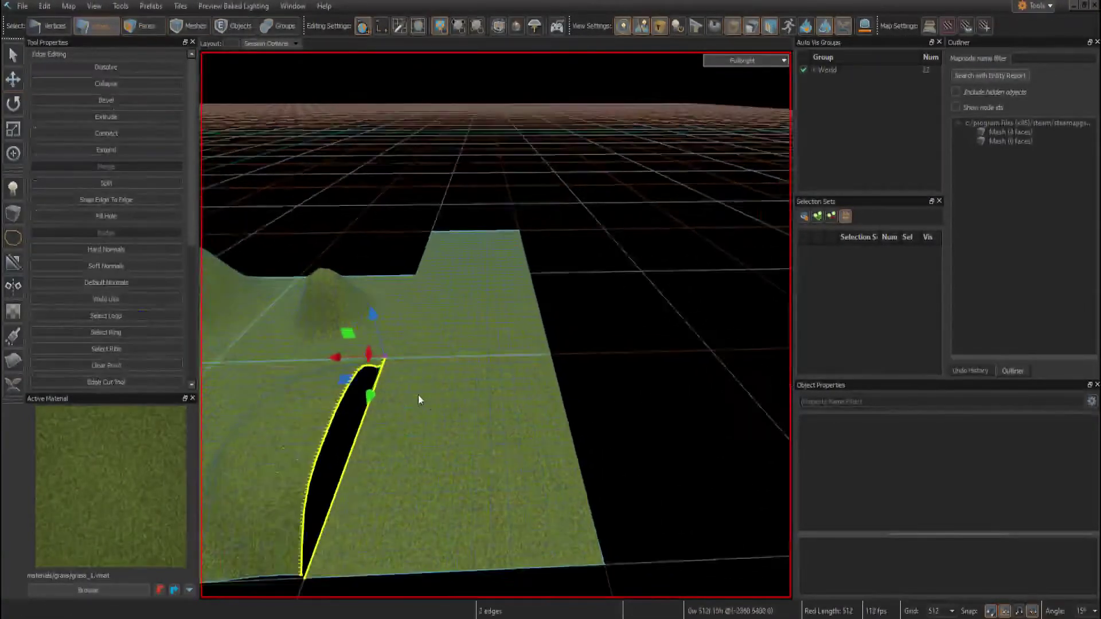
pyautogui.press('z')
pyautogui.press('s')
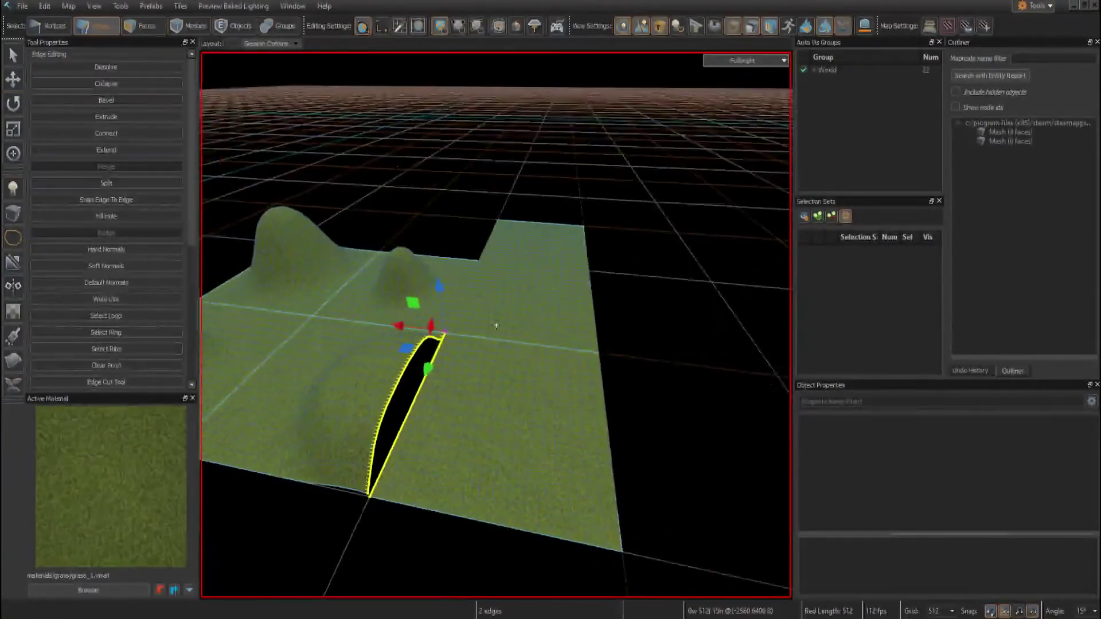
pyautogui.press('z')
pyautogui.press('Escape')
pyautogui.press('m')
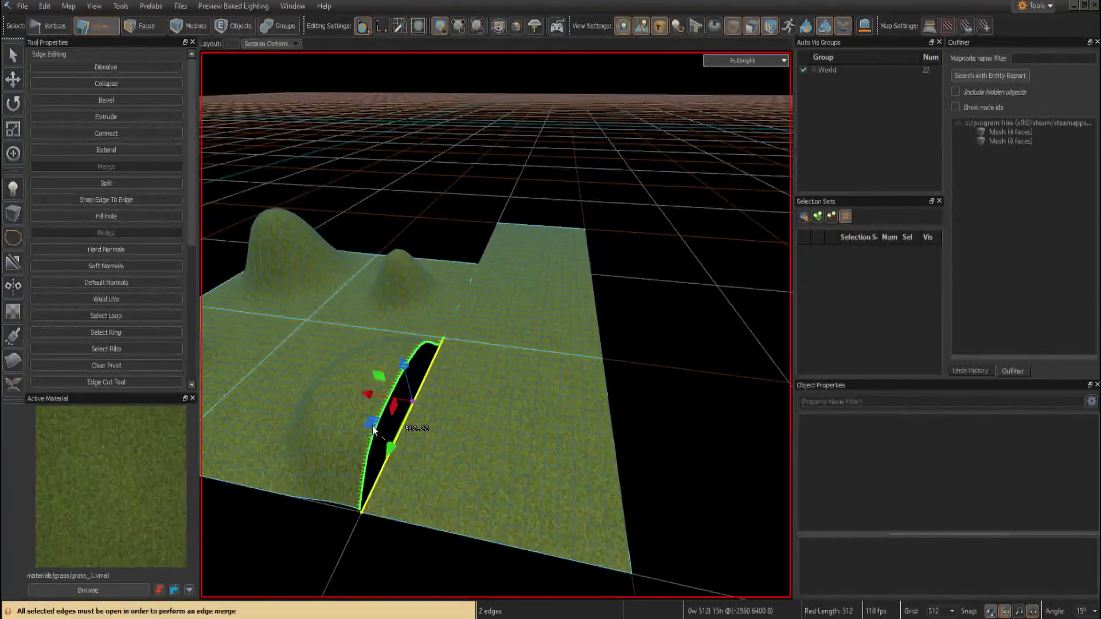
pyautogui.scroll(3, 377, 425)
pyautogui.press('z')
pyautogui.press('s')
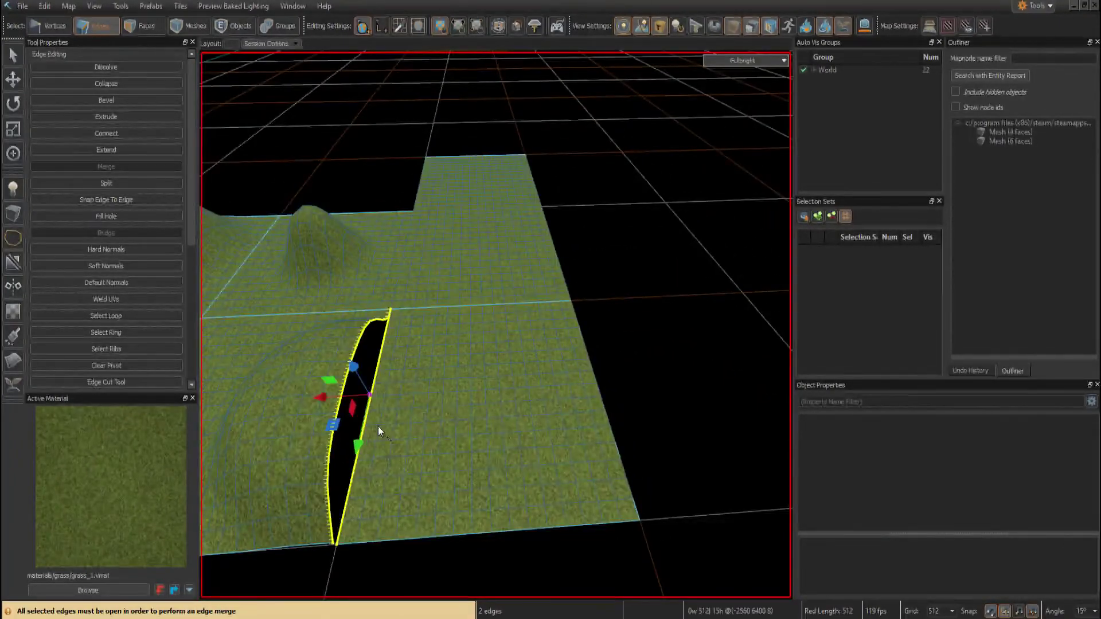
# Step: Move the front grass face sideways by 512 units and back to its original place
pyautogui.click(166, 27)
pyautogui.click(479, 248)
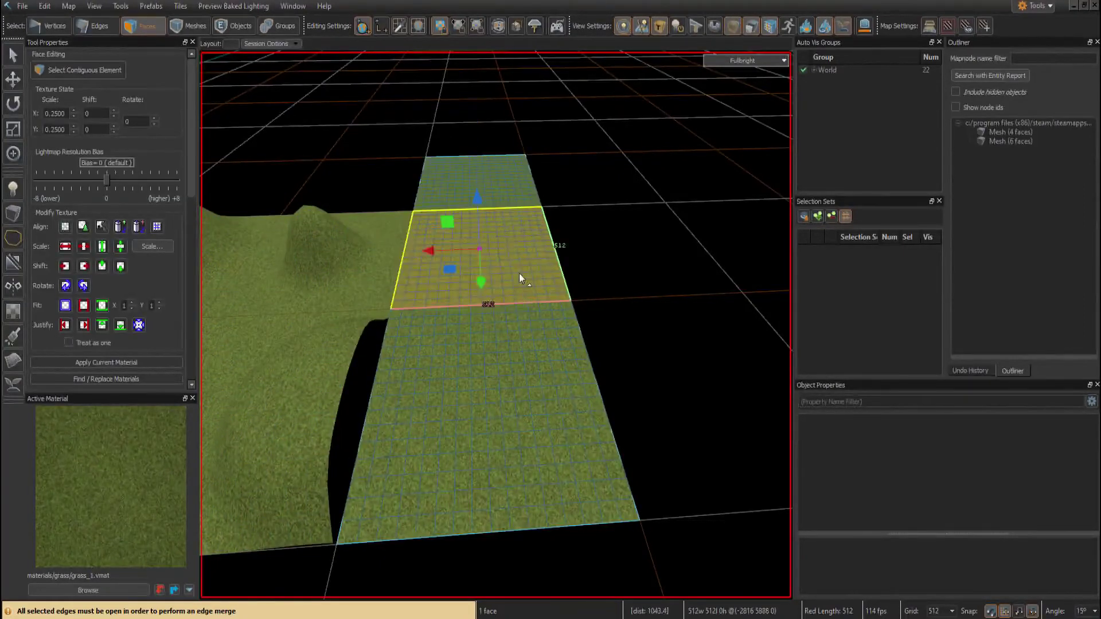
pyautogui.click(504, 445)
pyautogui.press('Right')
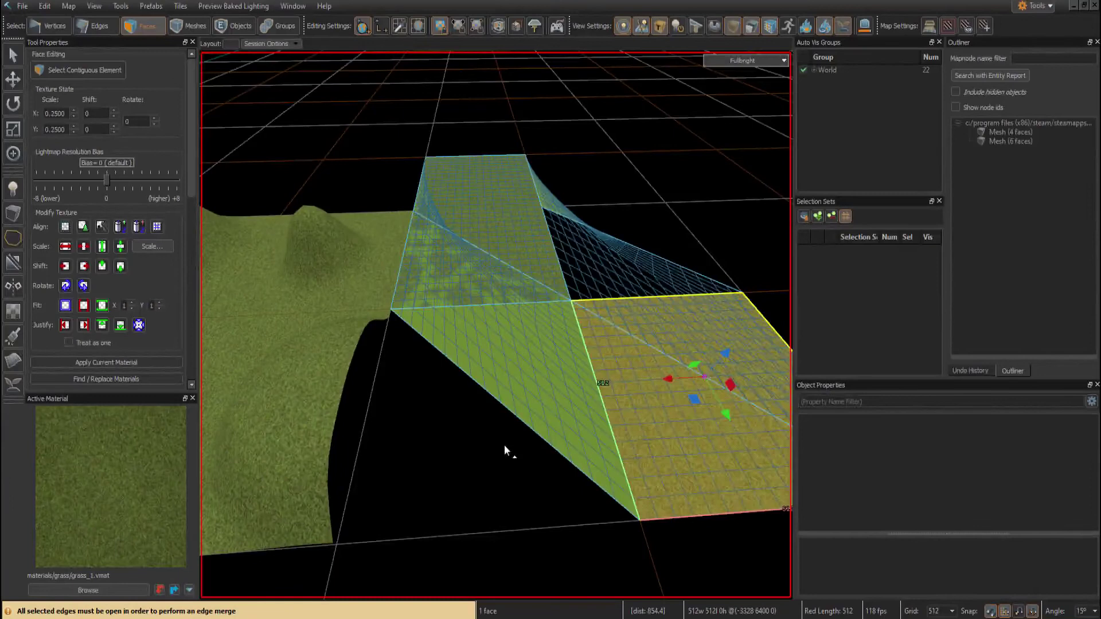
pyautogui.press('Left')
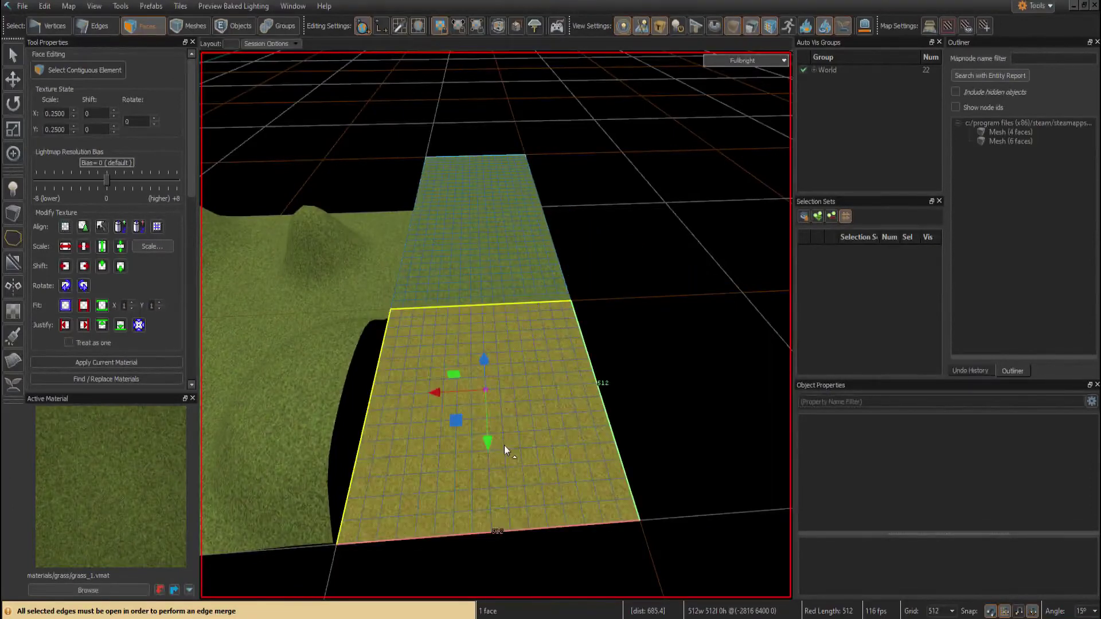
# Step: Merge the front grass face's edge with the facing edge of the sculpted terrain to close the gap
pyautogui.click(99, 21)
pyautogui.click(368, 486)
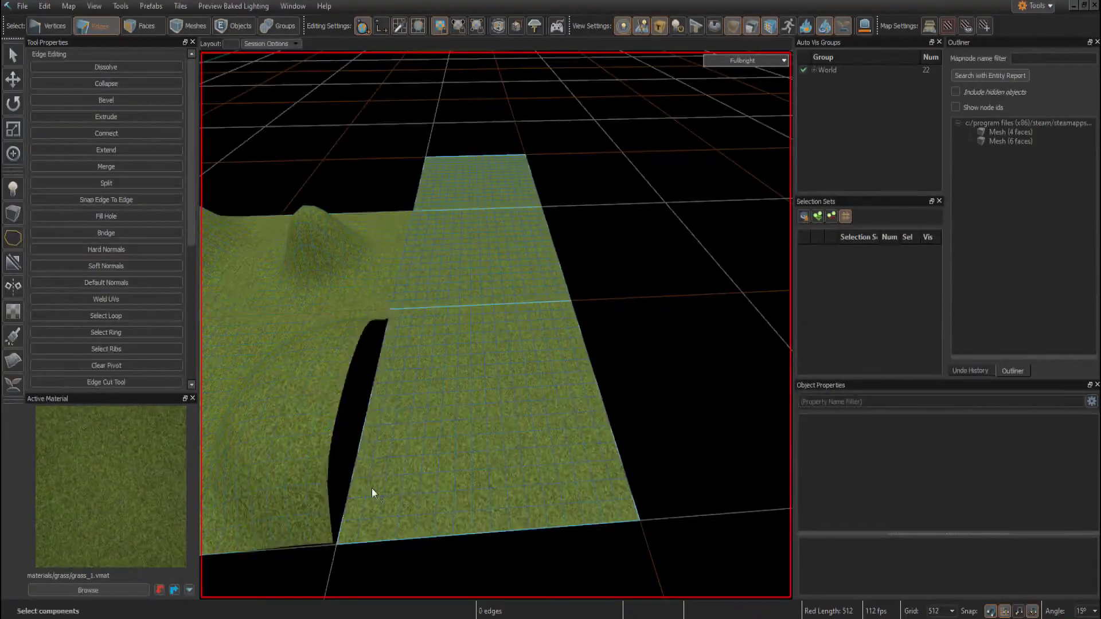
pyautogui.keyDown('ctrl'); pyautogui.click(322, 477); pyautogui.keyUp('ctrl')
pyautogui.press('n')
pyautogui.press('a')
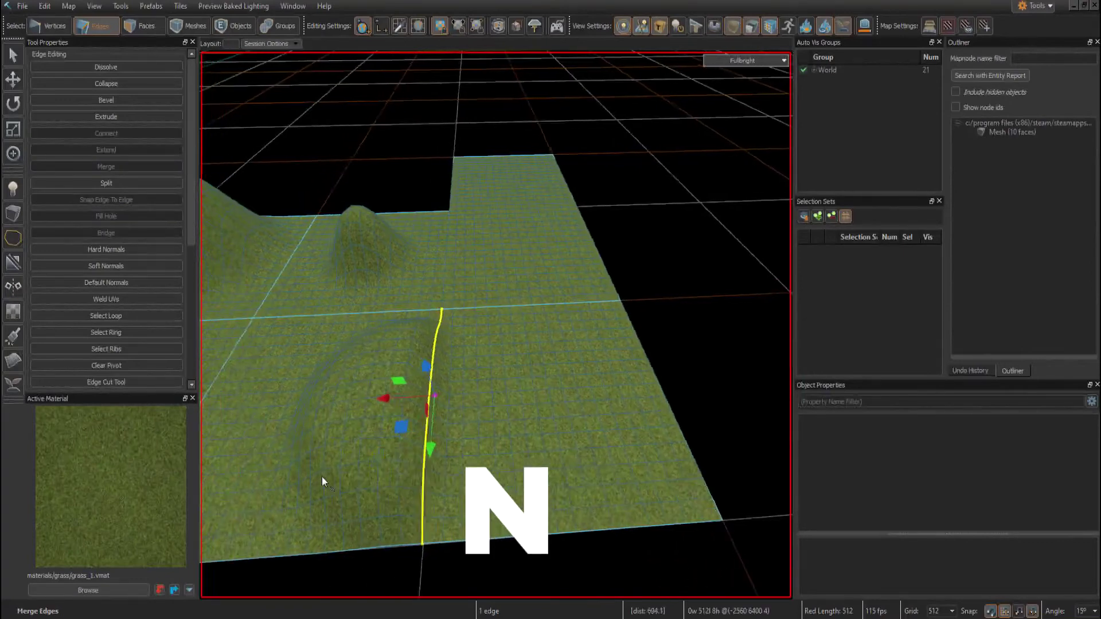
# Step: Sculpt a large mound across the merged edge with the Displacement tool and smooth it
pyautogui.click(15, 360)
pyautogui.moveTo(413, 438); pyautogui.dragTo(591, 412)
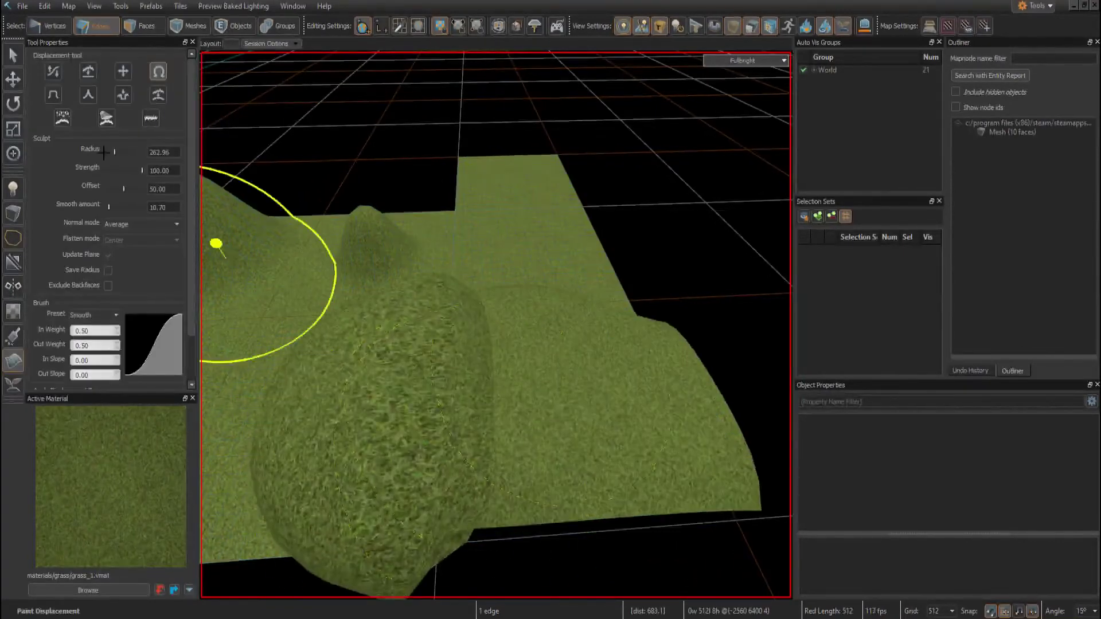
pyautogui.click(158, 94)
pyautogui.press('s')
pyautogui.moveTo(525, 361)
pyautogui.mouseDown()
pyautogui.moveTo(484, 464)
pyautogui.moveTo(420, 467)
pyautogui.mouseUp()
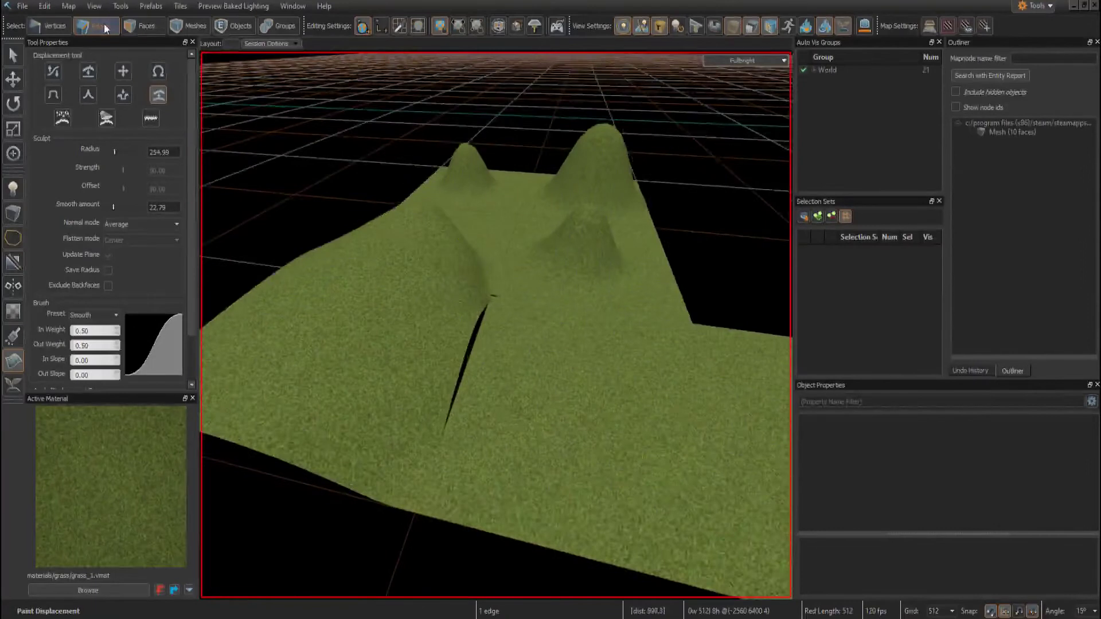
# Step: Try merging the two edges along the crack beside the smoothed mound, and undo each merge
pyautogui.press('Escape')
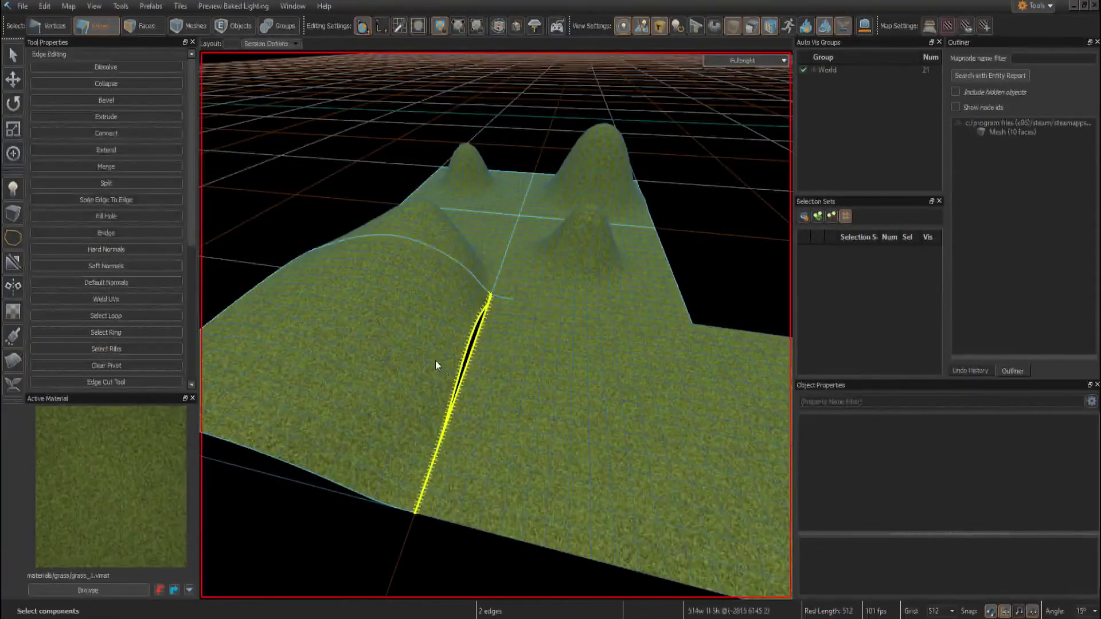
pyautogui.press('m')
pyautogui.hotkey('ctrl', 'z')
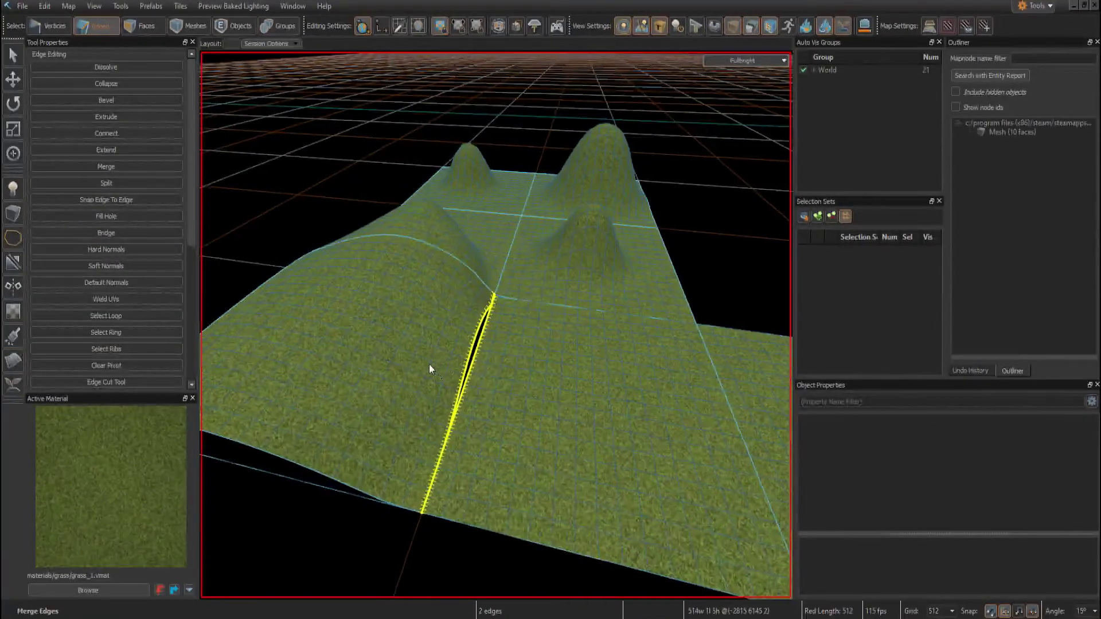
pyautogui.click(522, 408)
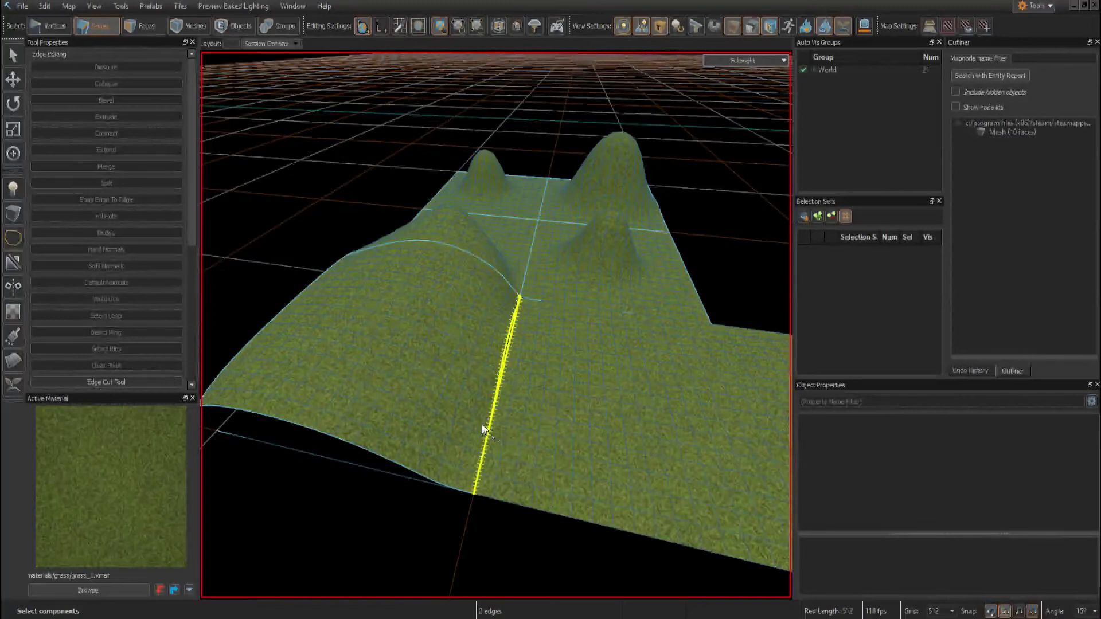
pyautogui.press('d')
pyautogui.click(147, 26)
pyautogui.click(96, 26)
pyautogui.press('m')
pyautogui.hotkey('ctrl', 'z')
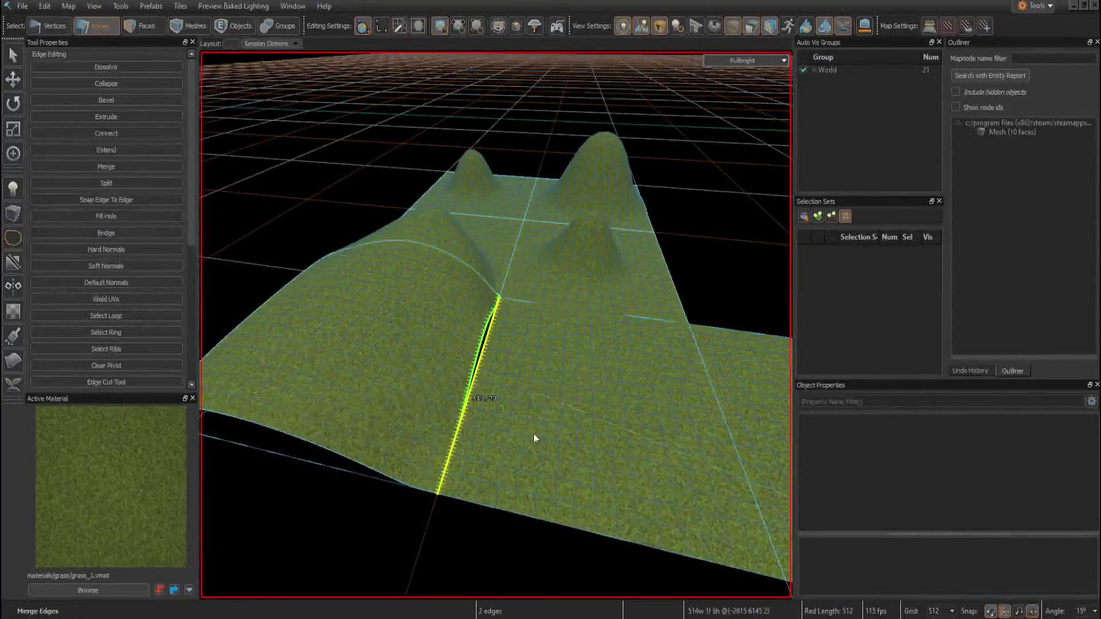
# Step: Retry the edge merge along the crack between the mound and the flatter front grass face
pyautogui.moveTo(533, 435); pyautogui.dragTo(533, 410, button='right')
pyautogui.click(533, 410)
pyautogui.press('m')
pyautogui.click(460, 367)
pyautogui.press('m')
pyautogui.moveTo(460, 367); pyautogui.dragTo(449, 349, button='right')
pyautogui.click(448, 349)
pyautogui.press('m')
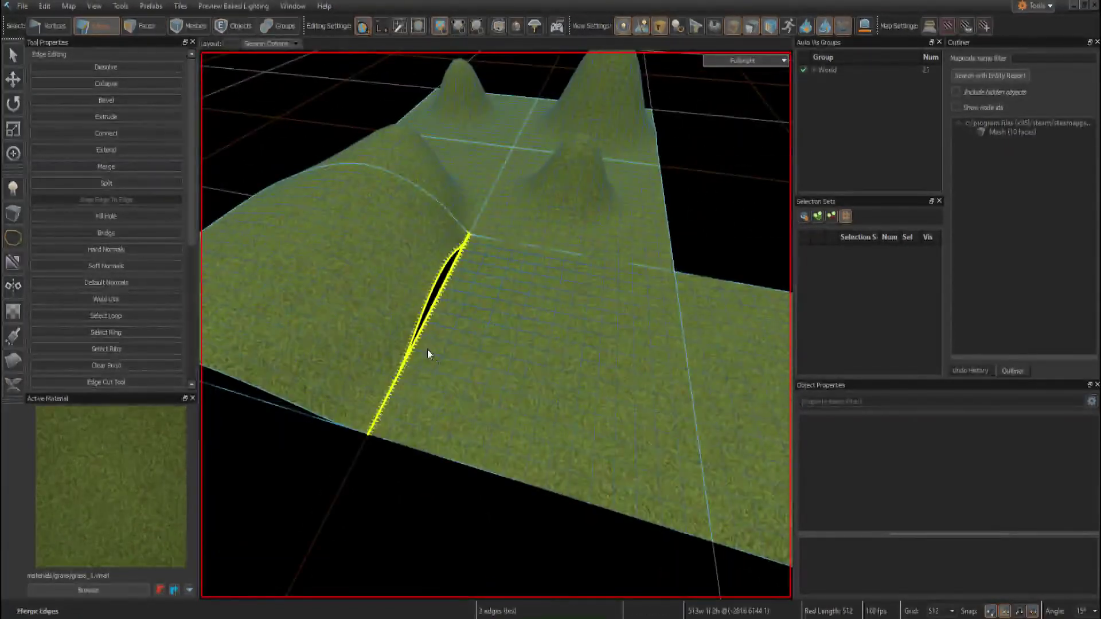
# Step: Reselect both edges of the crack beside the mound and try merging them again
pyautogui.press('w')
pyautogui.click(149, 27)
pyautogui.click(287, 300)
pyautogui.click(96, 26)
pyautogui.click(407, 346)
pyautogui.keyDown('ctrl'); pyautogui.click(398, 344); pyautogui.keyUp('ctrl')
pyautogui.press('m')
pyautogui.press('w')
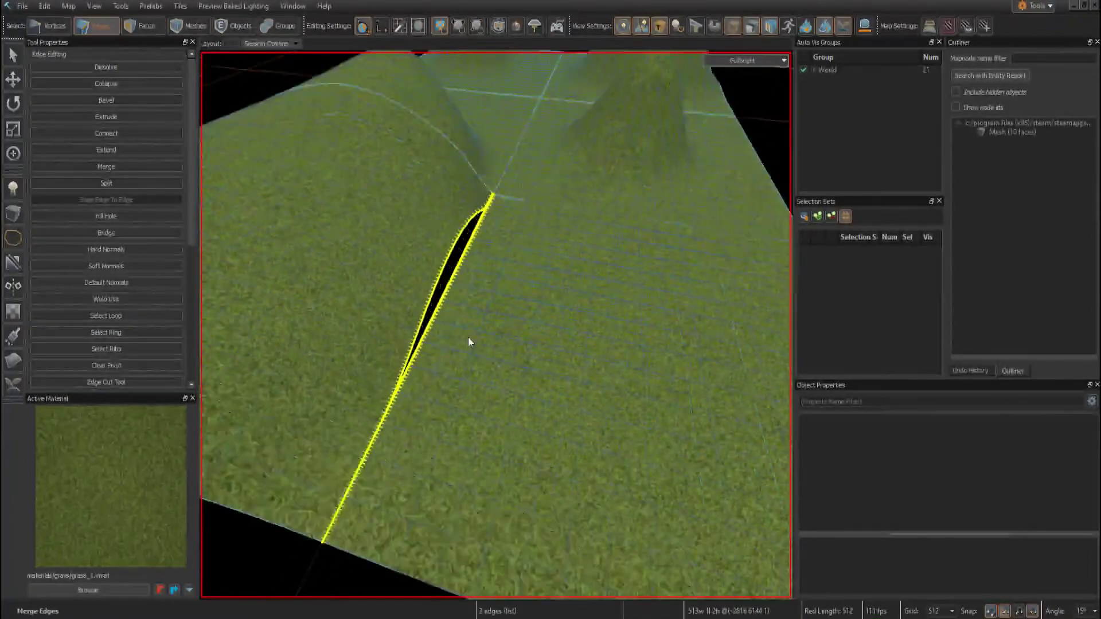
# Step: Select the seam edge behind the mound's crack and try to merge it with its neighbour
pyautogui.moveTo(468, 337)
pyautogui.mouseDown(button='right')
pyautogui.moveTo(493, 321)
pyautogui.moveTo(467, 337)
pyautogui.mouseUp(button='right')
pyautogui.click(146, 27)
pyautogui.click(97, 26)
pyautogui.click(566, 204)
pyautogui.moveTo(567, 204); pyautogui.dragTo(533, 172, button='right')
pyautogui.press('d')
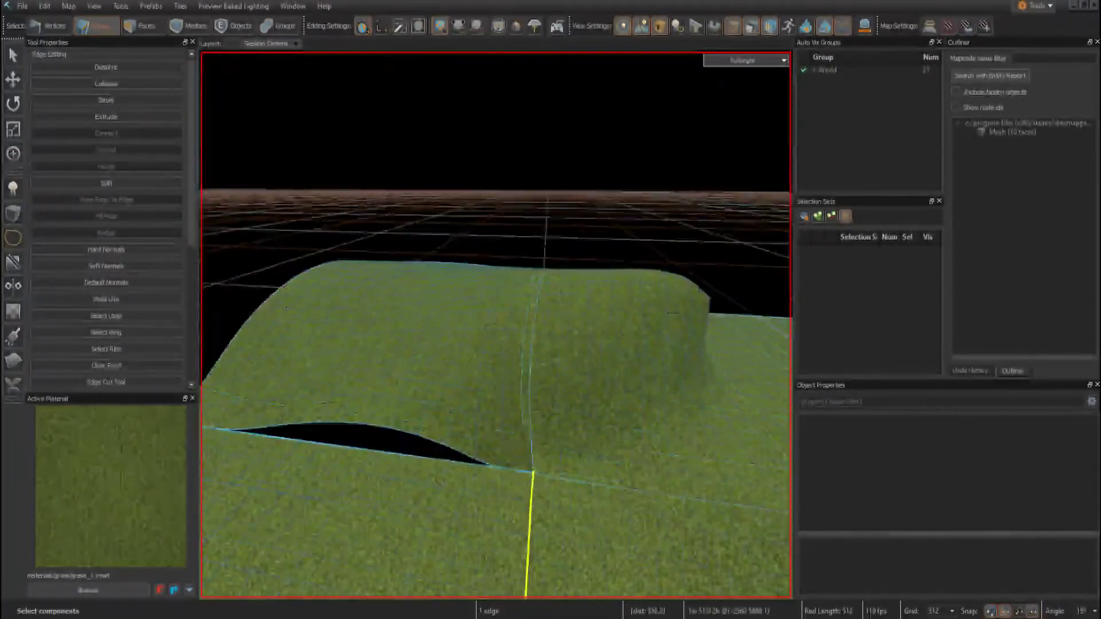
pyautogui.click(550, 344)
pyautogui.press('m')
# Step: Select the seam edges beside the smoothed mound and try to bridge them
pyautogui.moveTo(562, 342); pyautogui.dragTo(539, 341, button='right')
pyautogui.click(310, 389)
pyautogui.hotkey('alt', 'b')
pyautogui.moveTo(310, 390); pyautogui.dragTo(286, 396, button='right')
pyautogui.moveTo(491, 423); pyautogui.dragTo(458, 458, button='right')
pyautogui.click(458, 405)
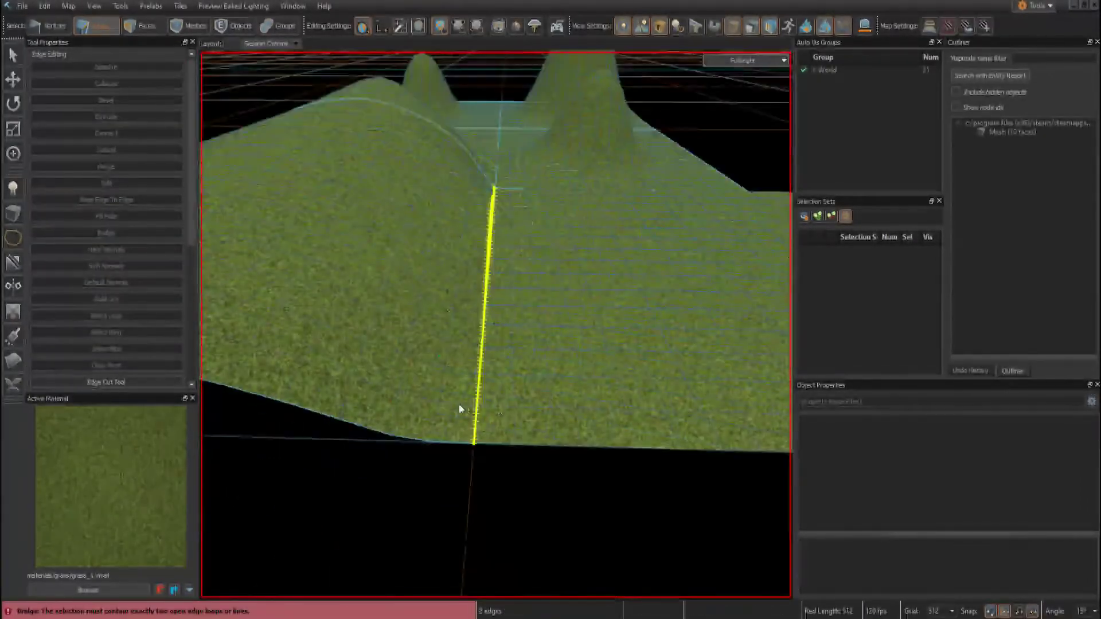
# Step: Retry merging the two seam edges between the mound and the flat grass face, undoing the attempts
pyautogui.press('m')
pyautogui.press('m')
pyautogui.hotkey('ctrl', 'z')
pyautogui.keyDown('alt'); pyautogui.moveTo(459, 404); pyautogui.dragTo(459, 404); pyautogui.keyUp('alt')
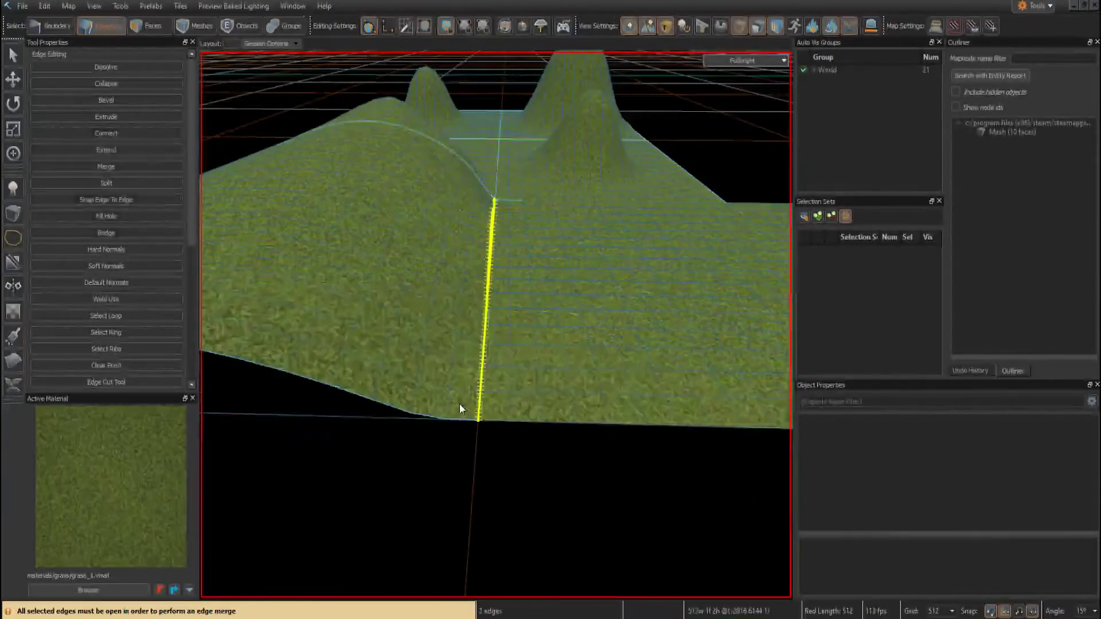
pyautogui.click(481, 366)
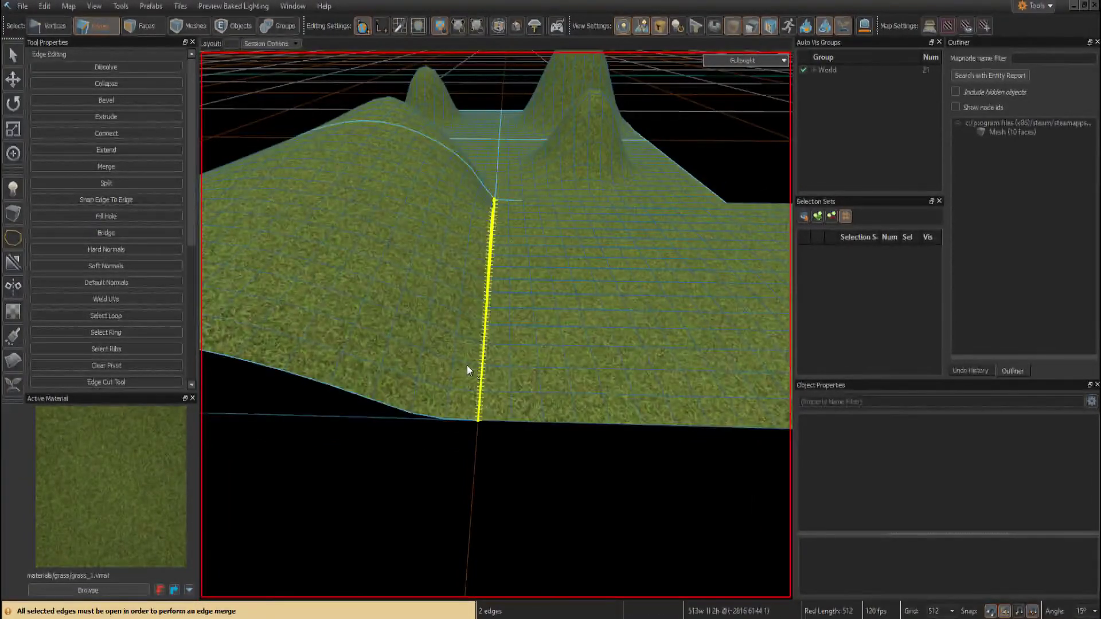
pyautogui.press('m')
pyautogui.hotkey('ctrl', 'z')
pyautogui.moveTo(467, 366); pyautogui.dragTo(474, 365, button='right')
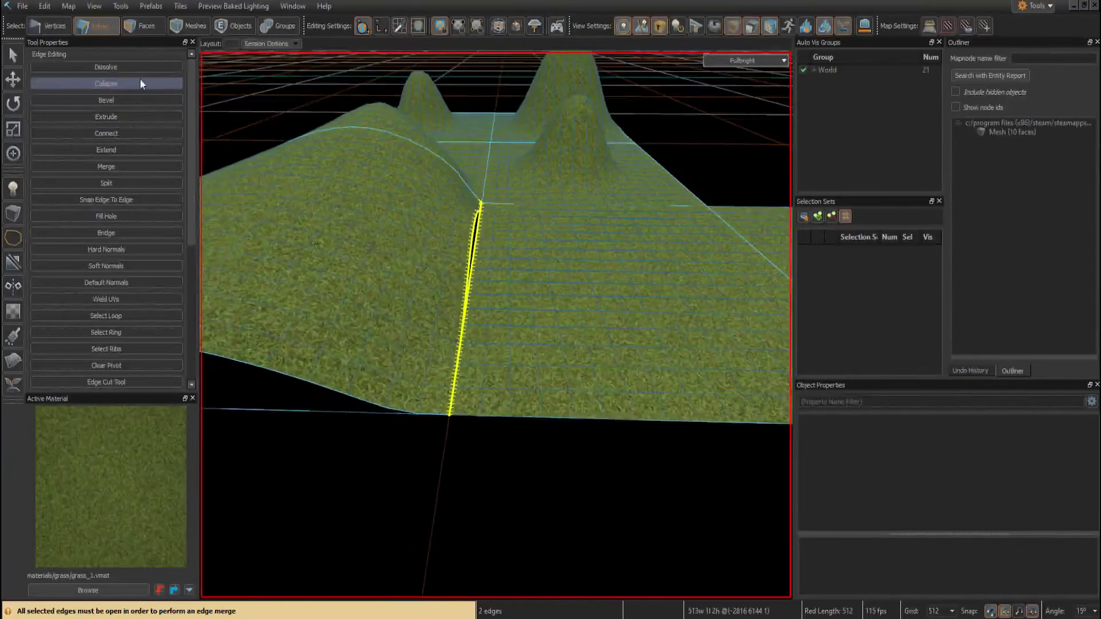
# Step: Isolate the mound face and the adjoining flat grass face by quick-hiding everything else
pyautogui.click(151, 27)
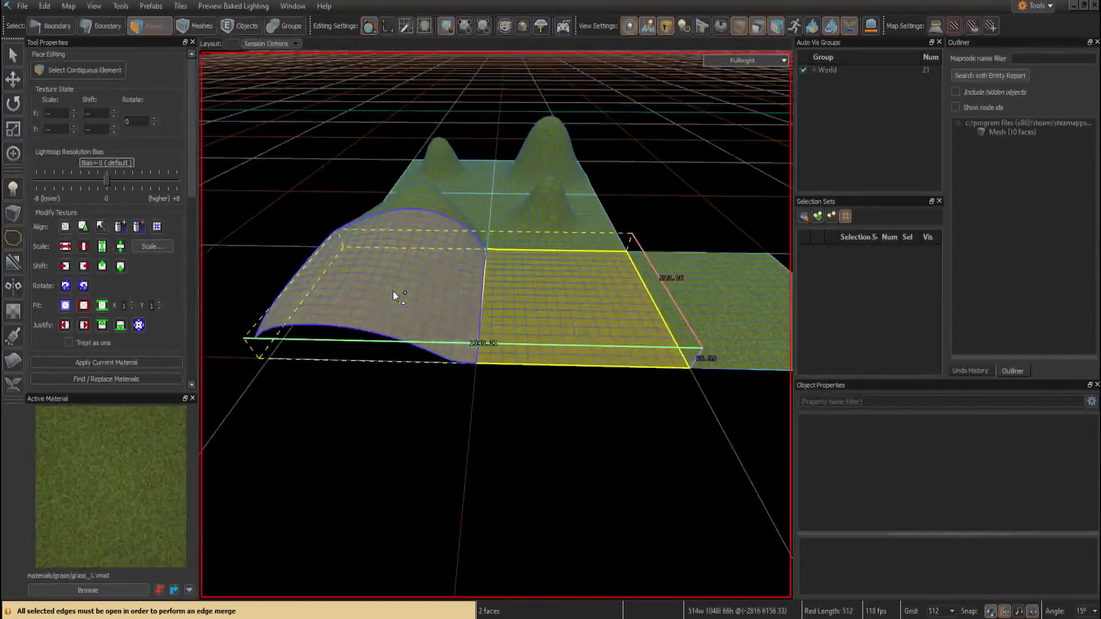
pyautogui.hotkey('shift', 'h')
pyautogui.scroll(2, 394, 291)
pyautogui.scroll(-1, 394, 290)
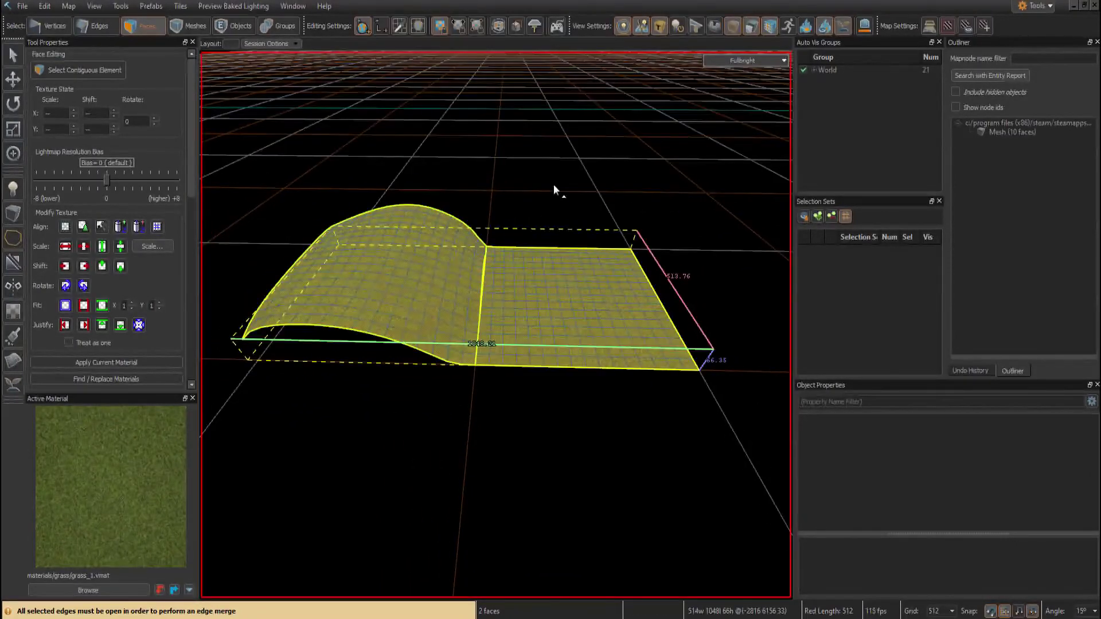
pyautogui.hotkey('ctrl', 'h')
# Step: Detach the flat grass face from the neighbouring mound face
pyautogui.click(104, 27)
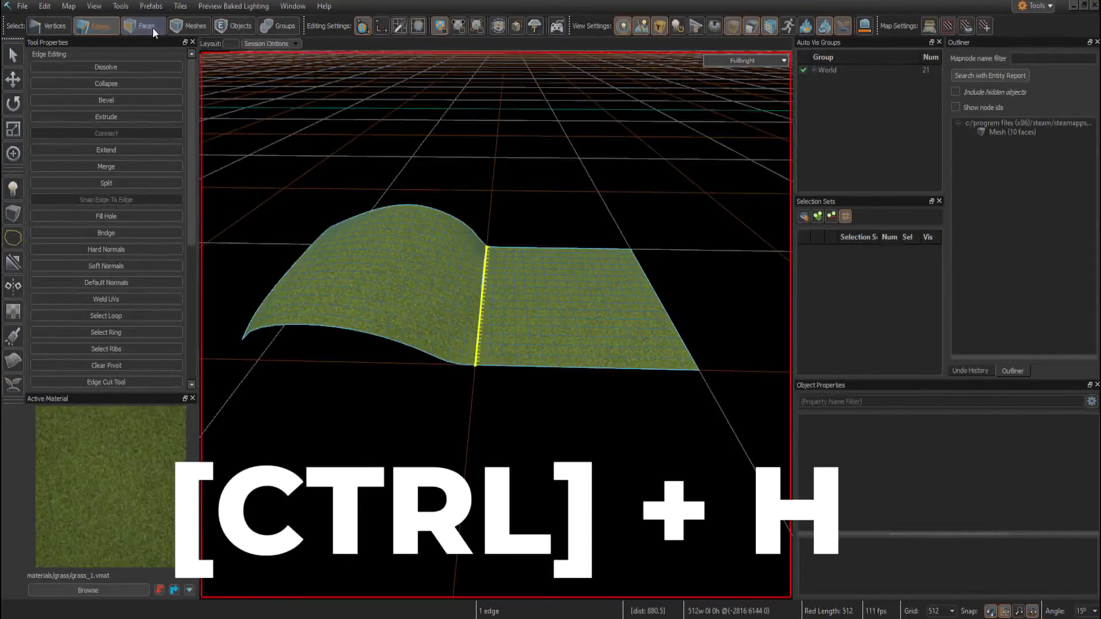
pyautogui.click(152, 28)
pyautogui.click(587, 333)
pyautogui.press('n')
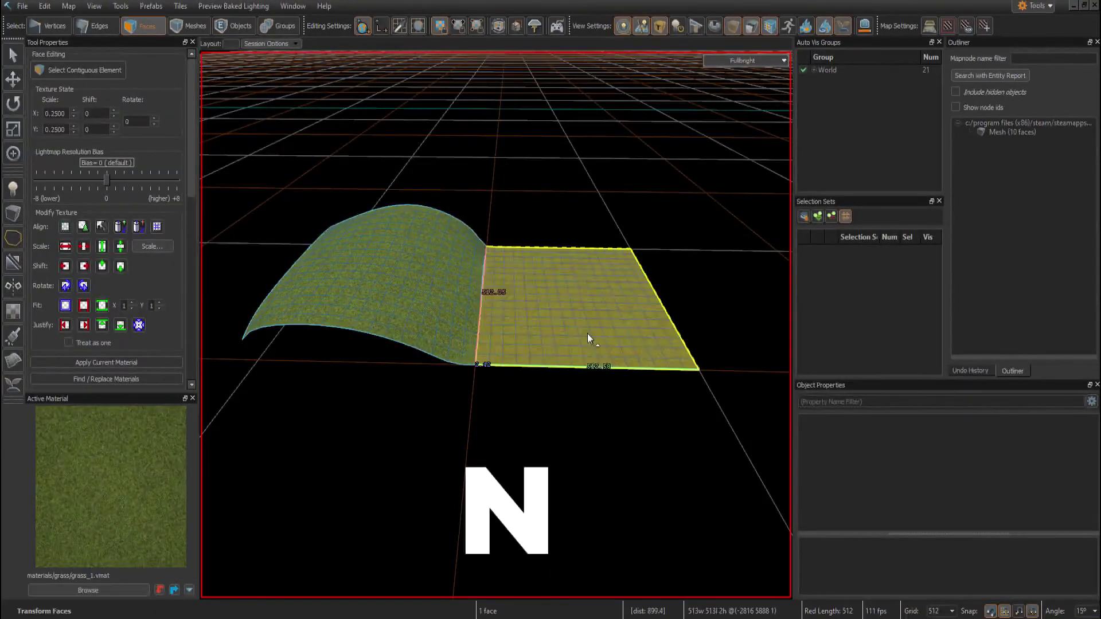
# Step: Select both overlapping edges between the mound and the flat face and merge them, then clear the selection
pyautogui.press('2')
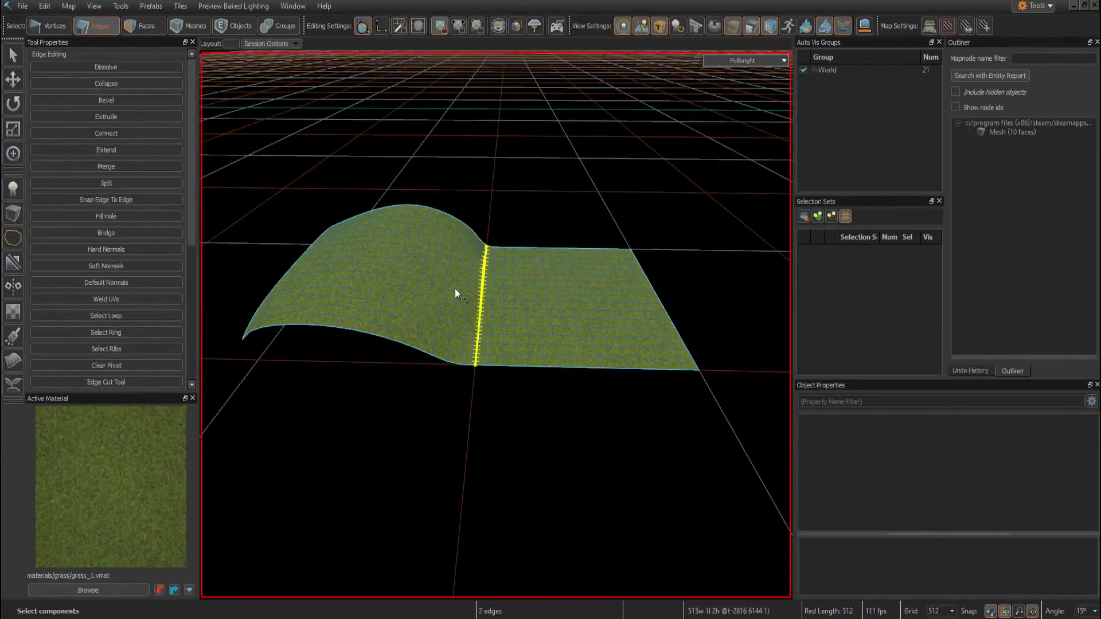
pyautogui.press('m')
pyautogui.click(513, 169)
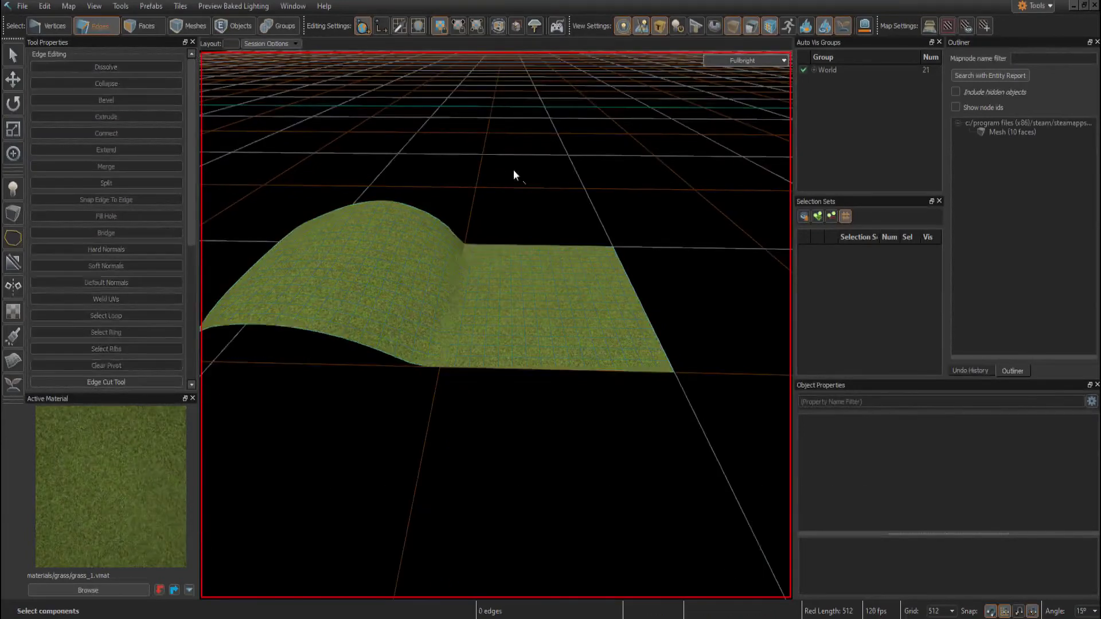
# Step: Unhide the quick-hidden faces and sculpt raised bumps across the merged seams with the Displacement tool
pyautogui.press('d')
pyautogui.moveTo(495, 310); pyautogui.dragTo(413, 321, button='right')
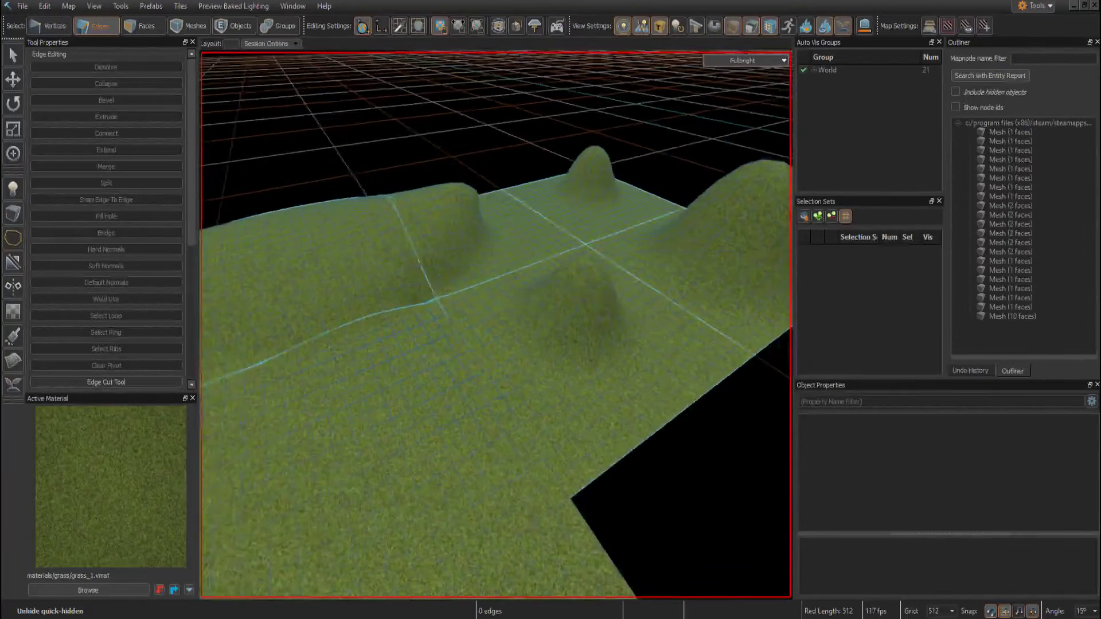
pyautogui.click(528, 371)
pyautogui.moveTo(528, 372); pyautogui.dragTo(460, 379, button='right')
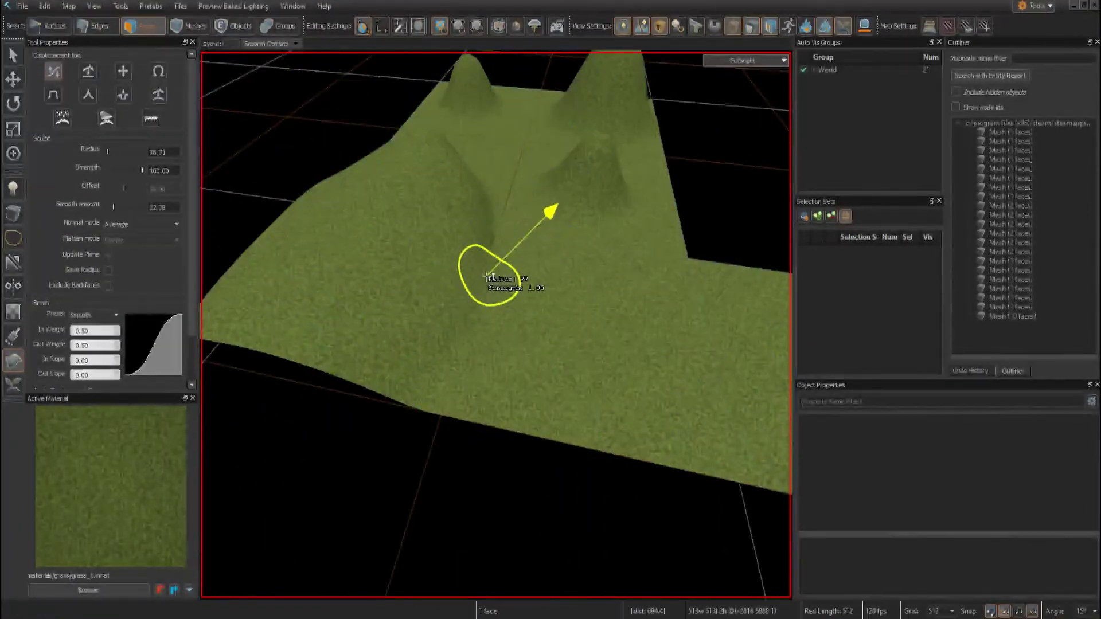
pyautogui.moveTo(516, 207); pyautogui.dragTo(651, 276)
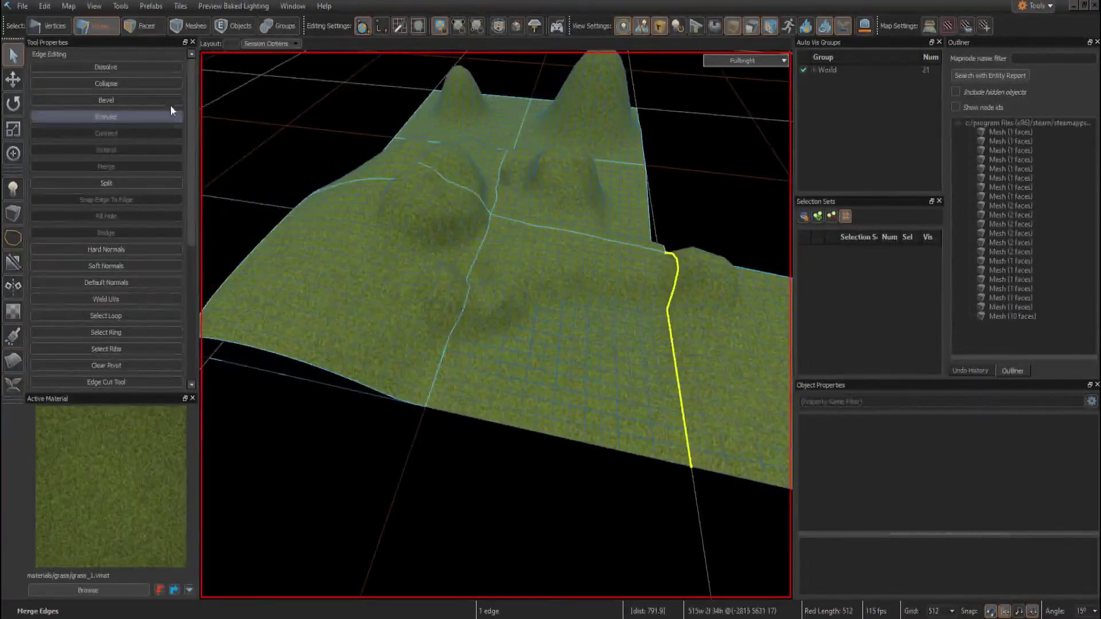
# Step: Sculpt taller hills across the merged seams between the mound and the surrounding grass faces
pyautogui.click(13, 360)
pyautogui.moveTo(467, 319)
pyautogui.mouseDown()
pyautogui.moveTo(432, 303)
pyautogui.moveTo(482, 302)
pyautogui.mouseUp()
pyautogui.scroll(2, 482, 302)
pyautogui.moveTo(482, 303)
pyautogui.mouseDown(button='middle')
pyautogui.moveTo(494, 286)
pyautogui.moveTo(479, 312)
pyautogui.mouseUp(button='middle')
pyautogui.moveTo(479, 312)
pyautogui.mouseDown()
pyautogui.moveTo(501, 86)
pyautogui.moveTo(390, 121)
pyautogui.mouseUp()
pyautogui.moveTo(390, 120)
pyautogui.mouseDown(button='right')
pyautogui.moveTo(432, 310)
pyautogui.moveTo(250, 312)
pyautogui.mouseUp(button='right')
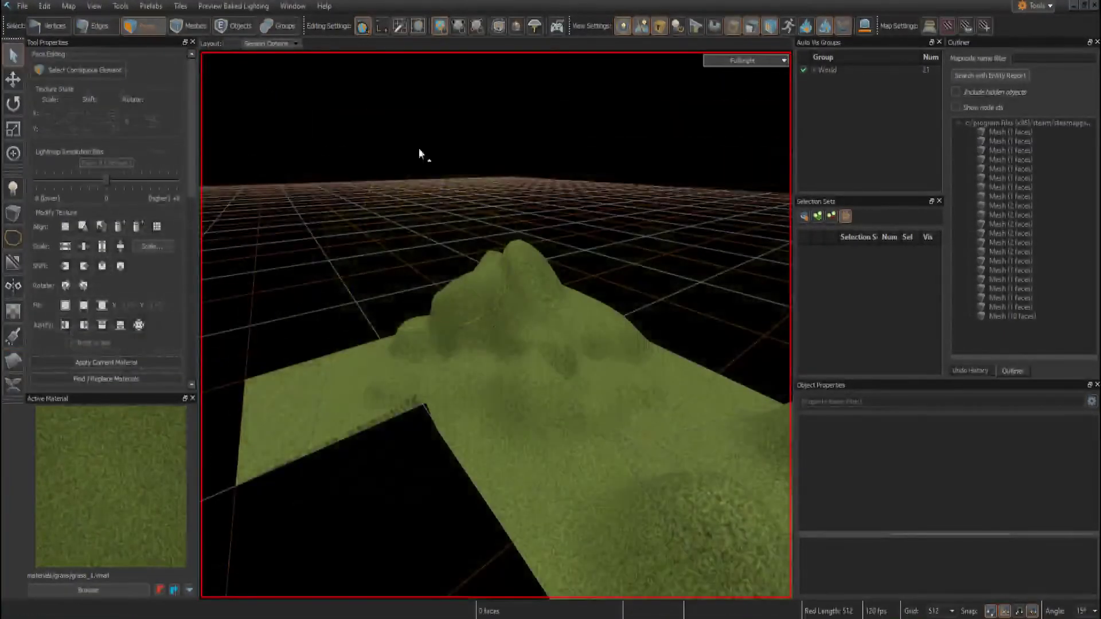
# Step: Delete the flat outer grass face beside the hills and the leftover faces beneath it
pyautogui.click(343, 414)
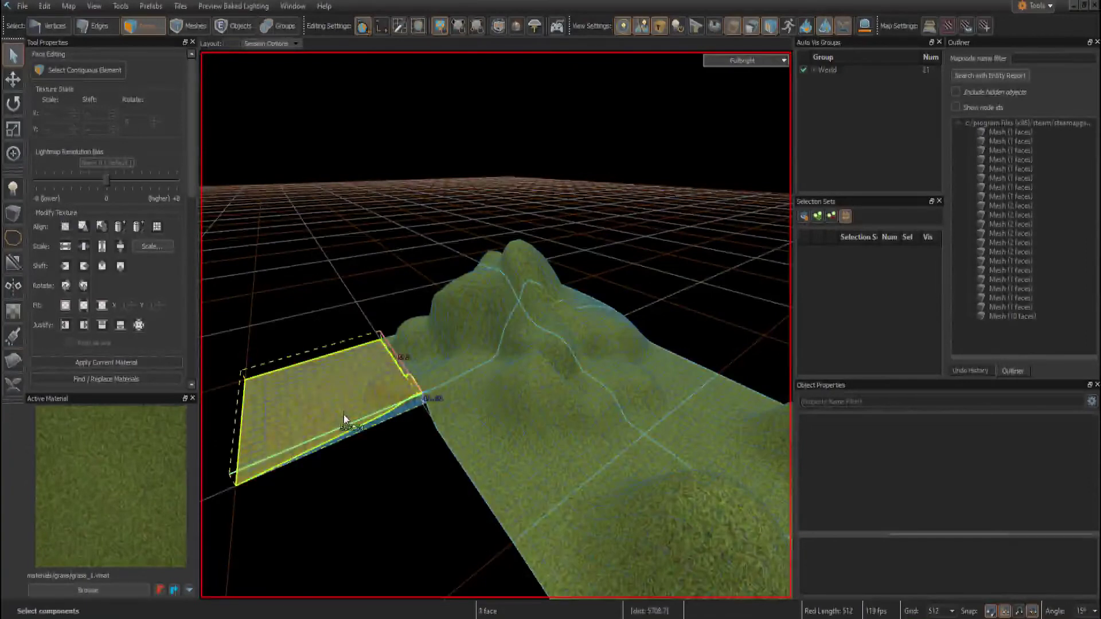
pyautogui.press('Delete')
pyautogui.press('a')
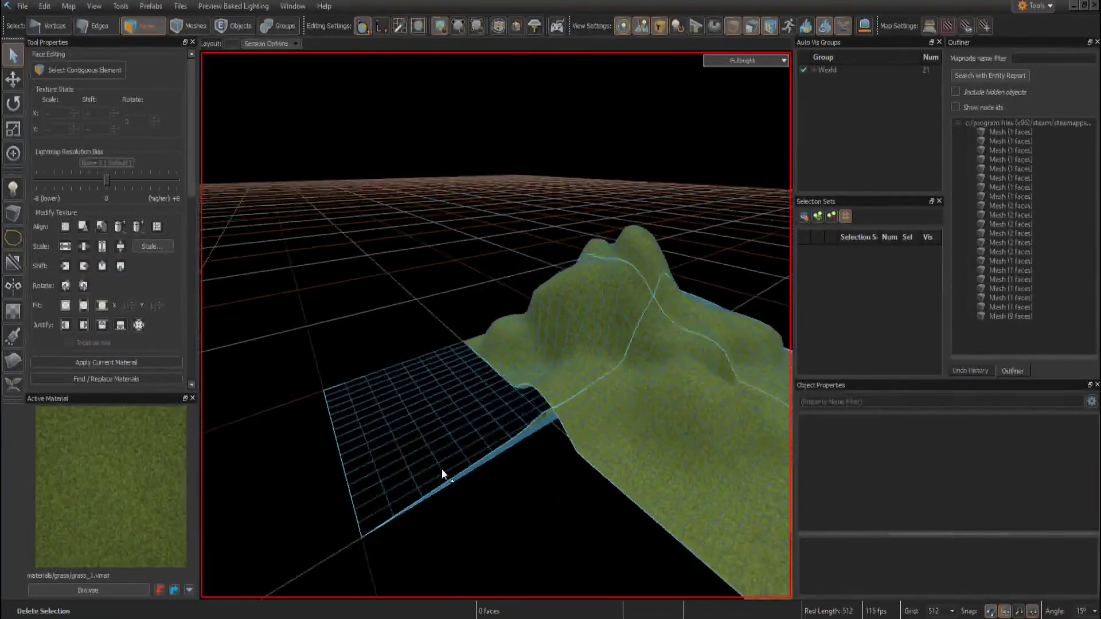
pyautogui.moveTo(442, 469); pyautogui.dragTo(478, 411, button='right')
pyautogui.click(545, 424)
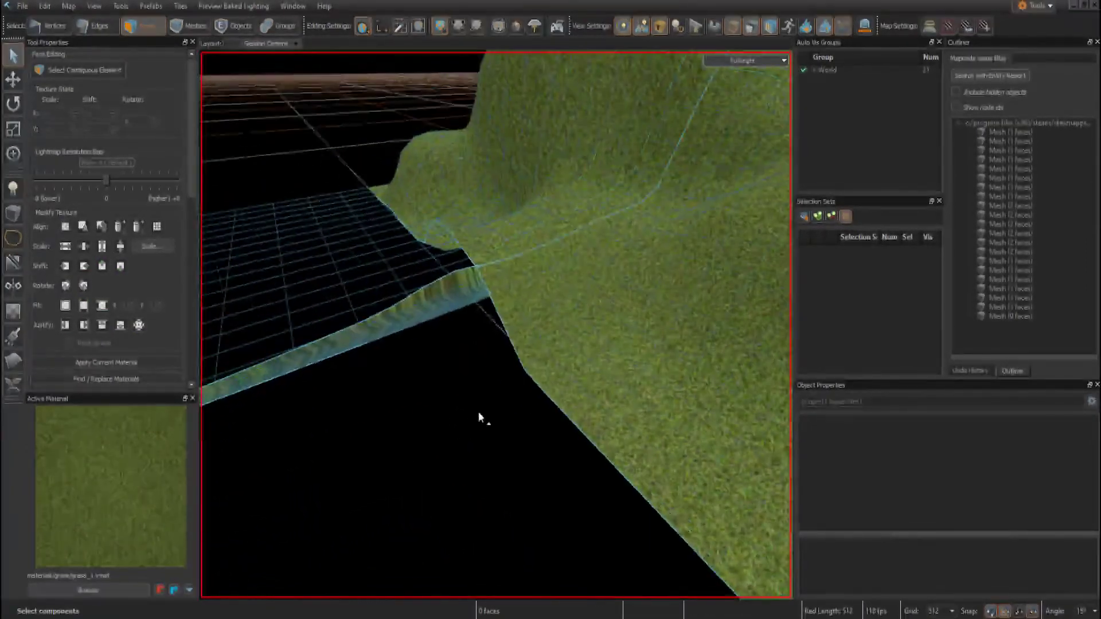
pyautogui.press('Delete')
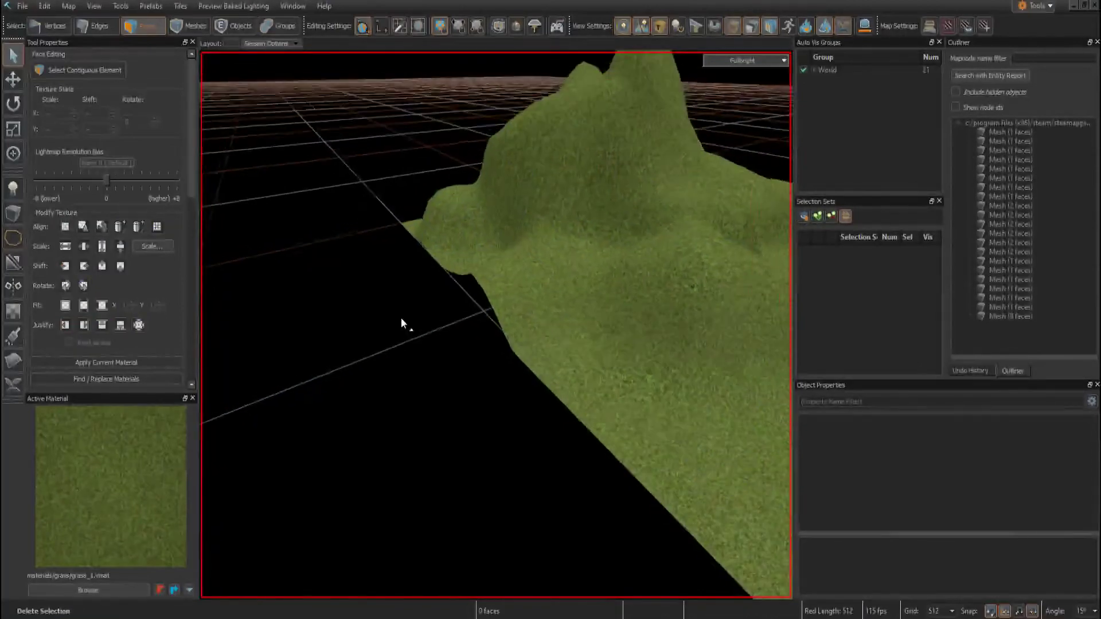
pyautogui.moveTo(400, 318); pyautogui.dragTo(496, 325, button='right')
pyautogui.press('w')
pyautogui.press('s')
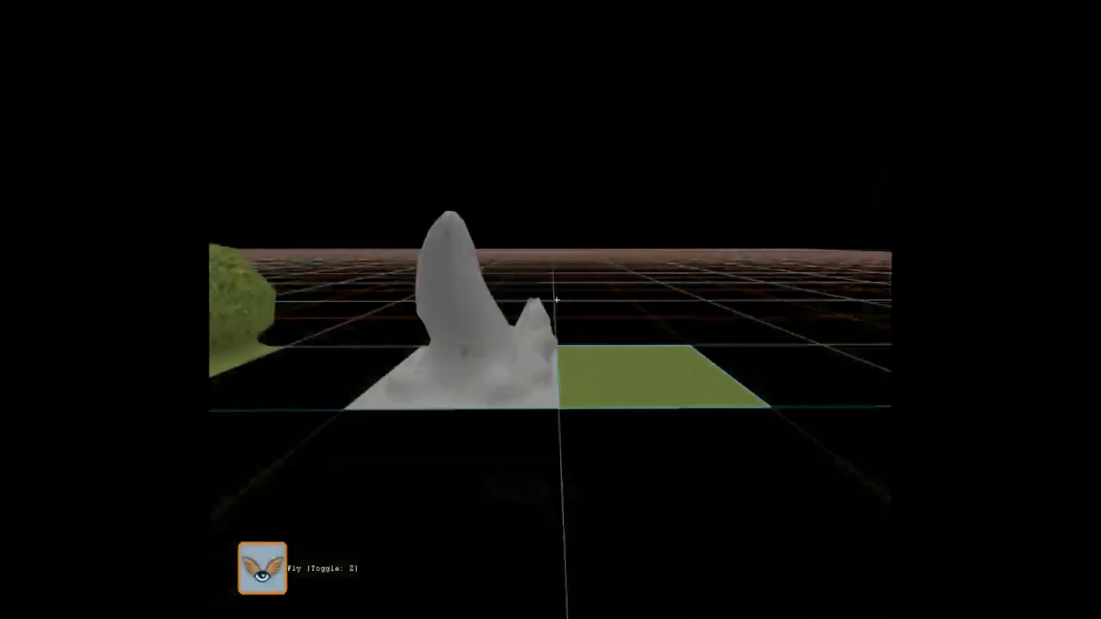